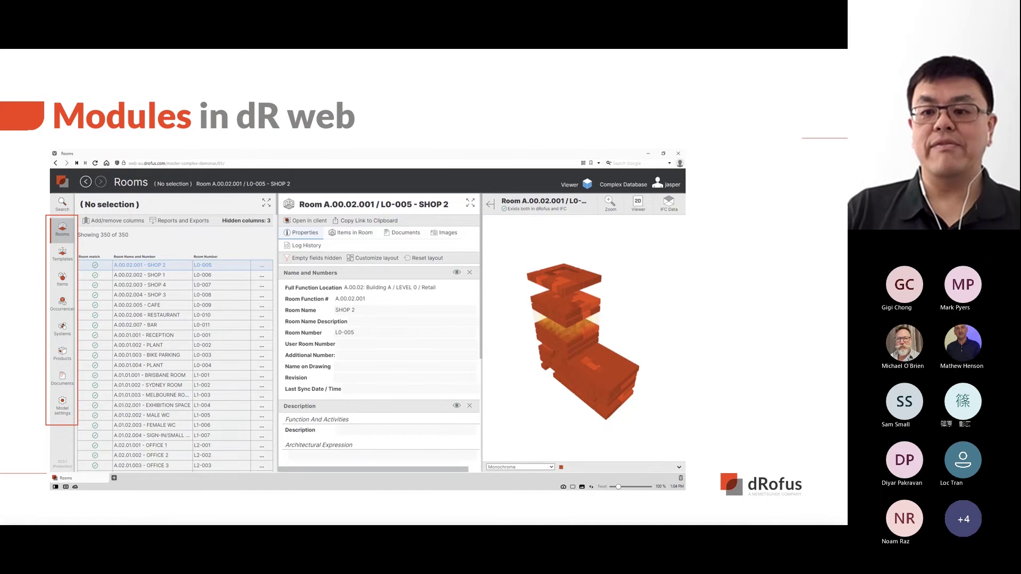
pyautogui.press('Right')
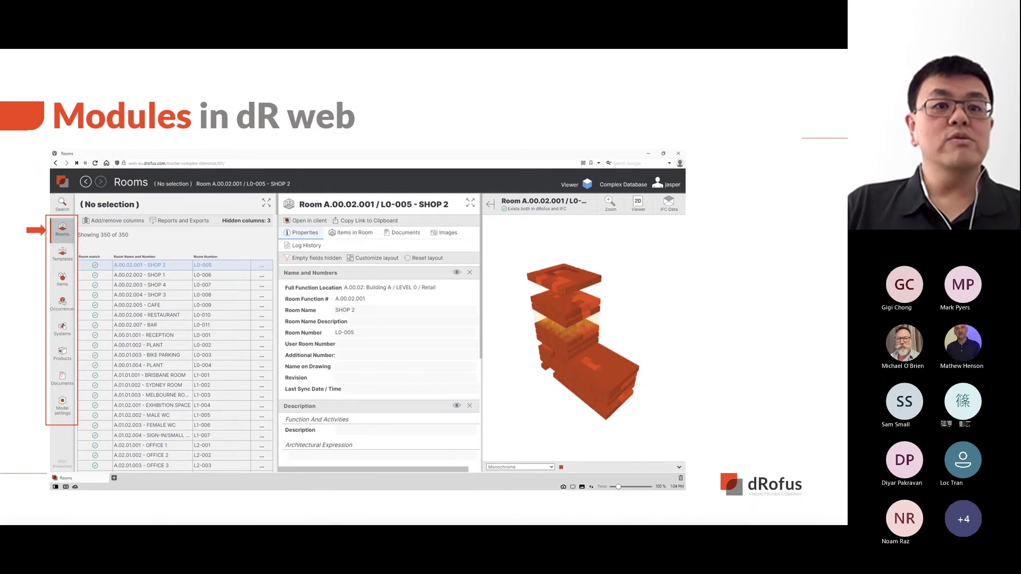
pyautogui.press('Right')
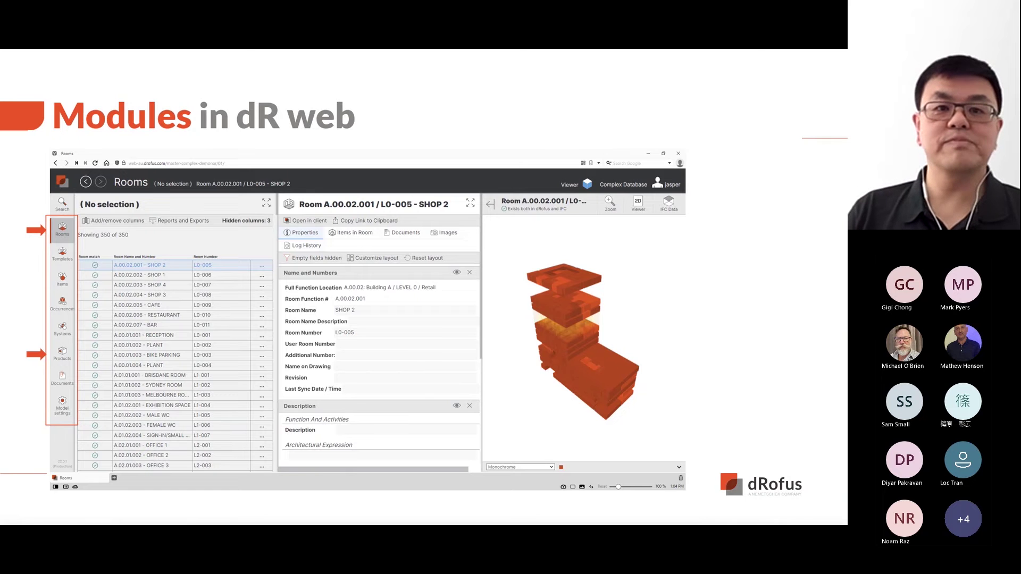
pyautogui.press('Right')
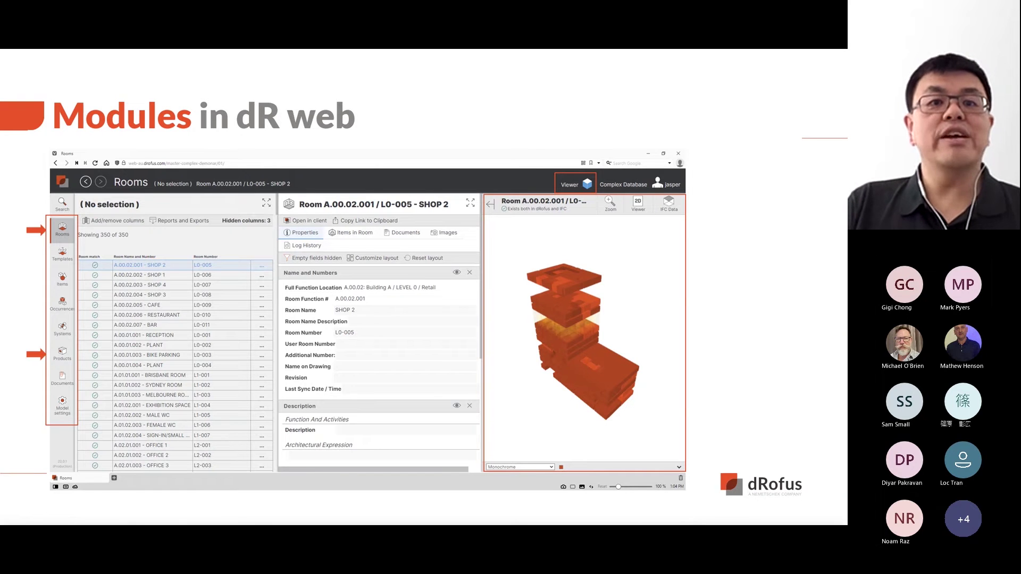
pyautogui.press('Right')
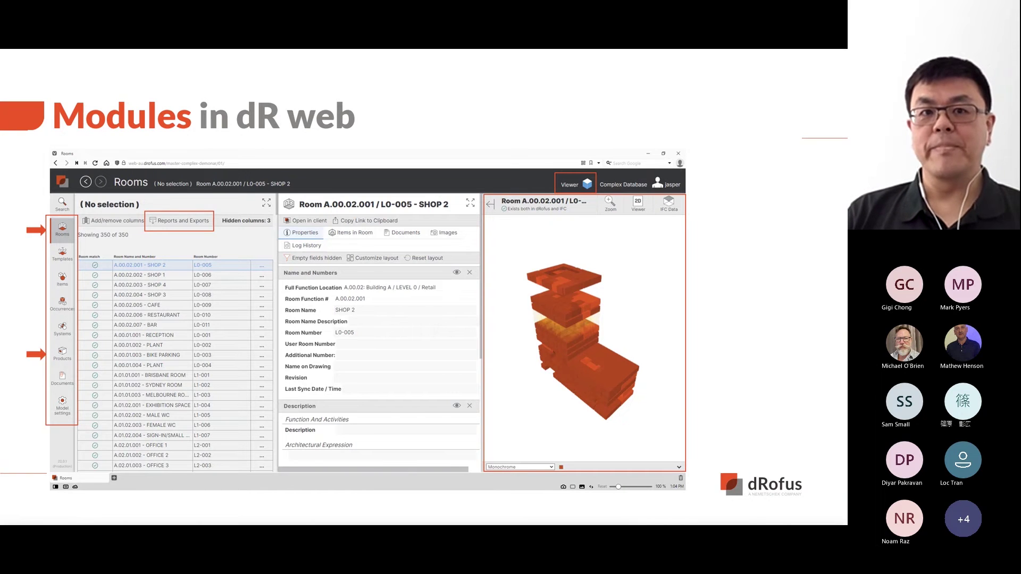
pyautogui.press('Right')
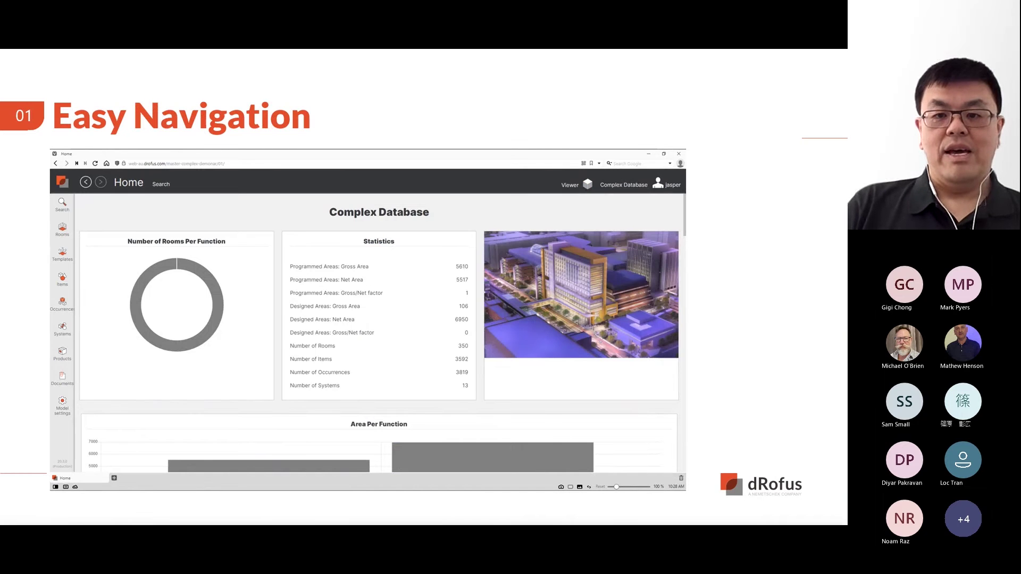
# - In dRofus web, open the Rooms module and filter the room list by function to Building A, Level 6, Gym
pyautogui.hotkey('alt', 'Tab')
pyautogui.click(17, 166)
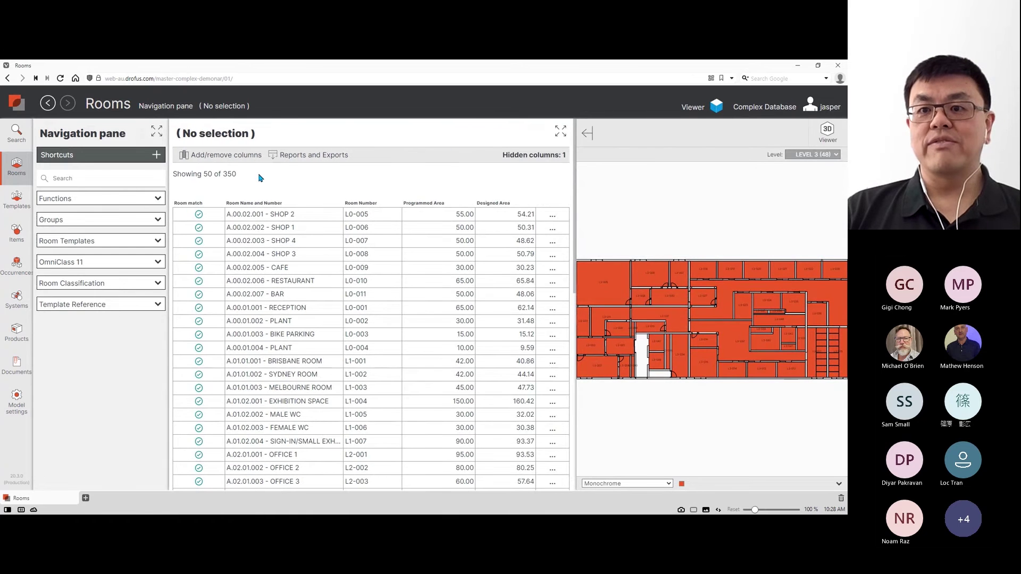
pyautogui.click(133, 197)
pyautogui.click(101, 316)
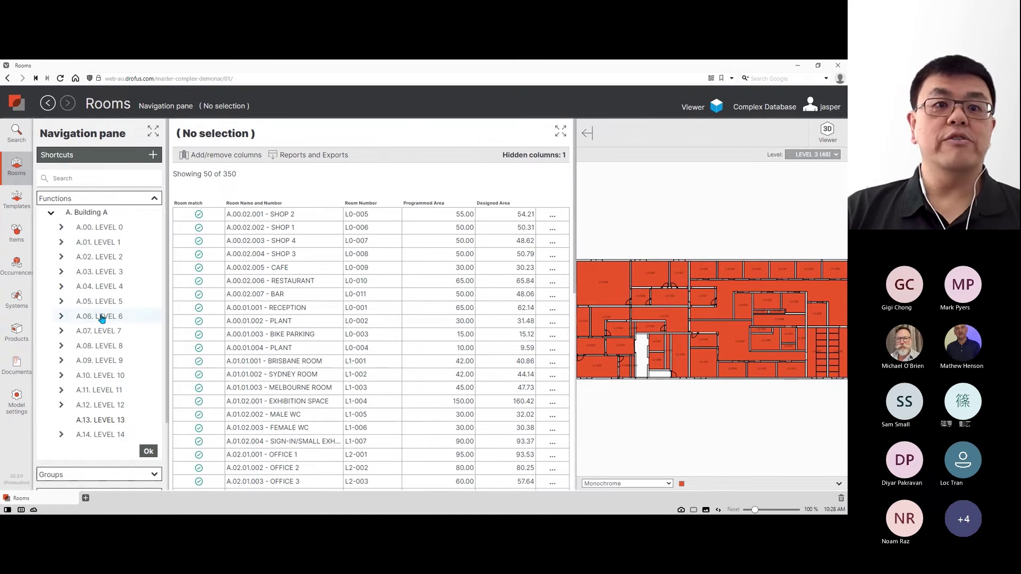
pyautogui.click(102, 332)
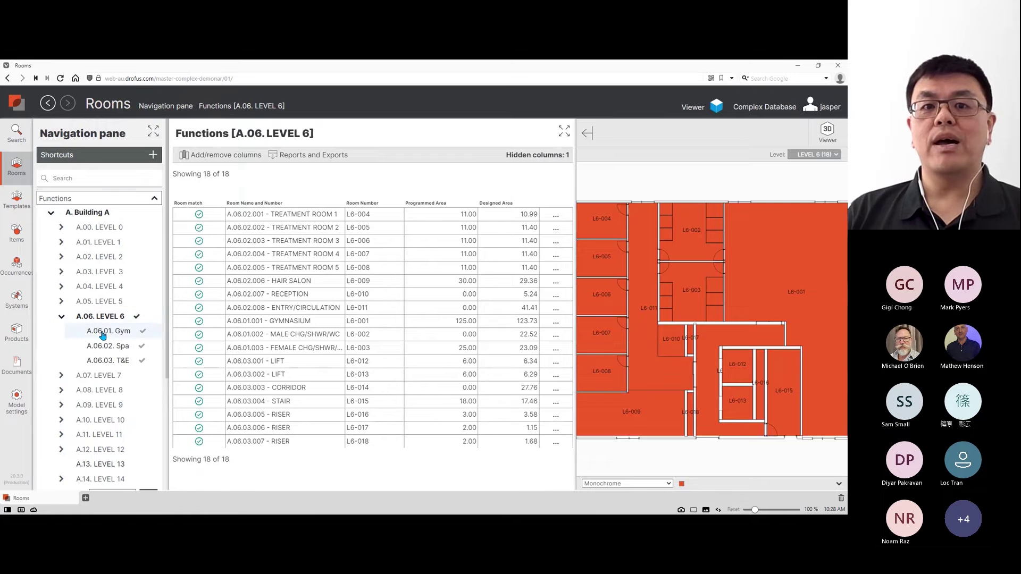
# - Open the GYMNASIUM room with its 3D view and review its properties, including groups, areas and measurements
pyautogui.click(302, 218)
pyautogui.click(302, 215)
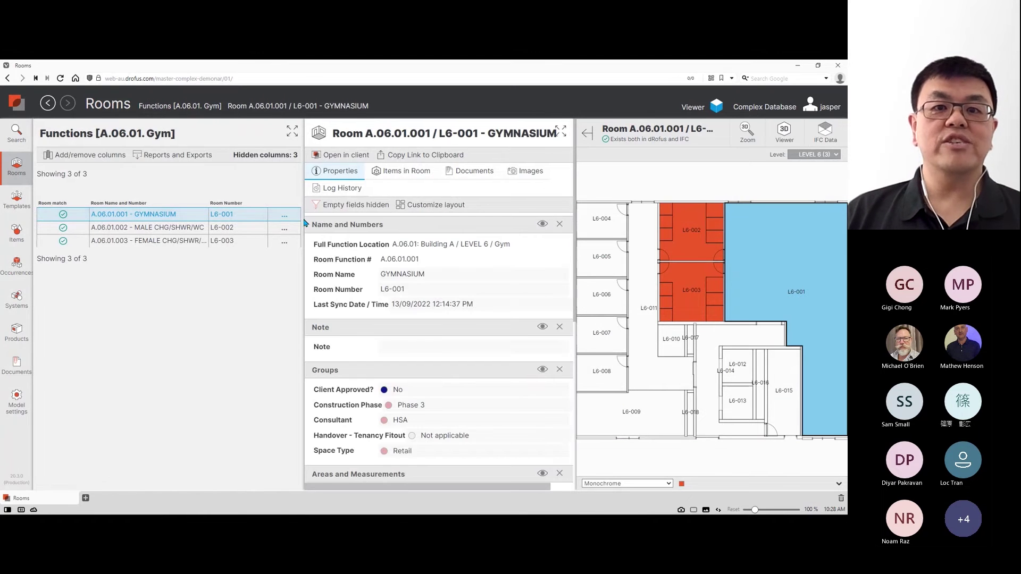
pyautogui.click(752, 138)
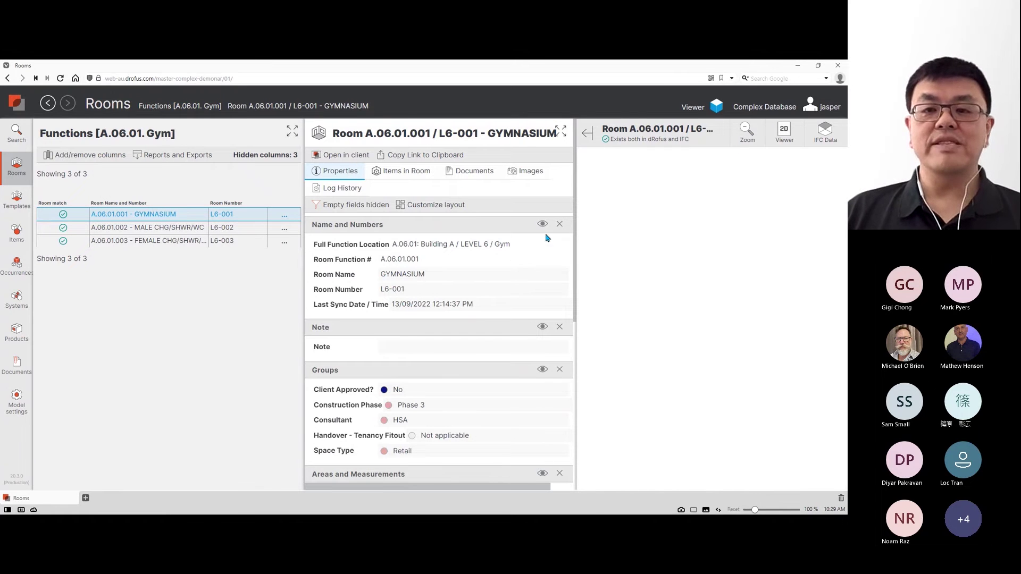
pyautogui.scroll(-3, 516, 261)
pyautogui.scroll(-3, 515, 262)
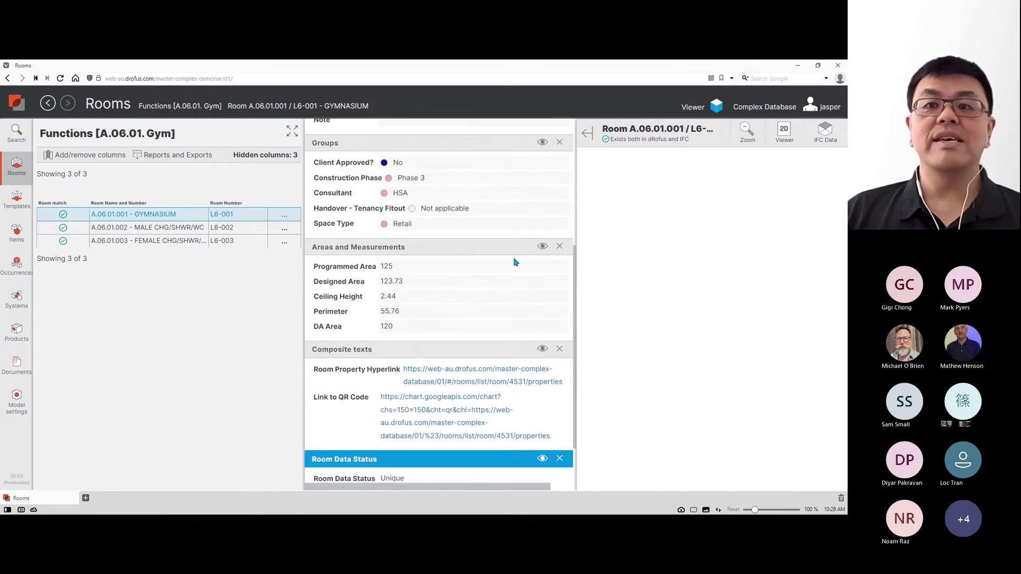
pyautogui.scroll(6, 515, 262)
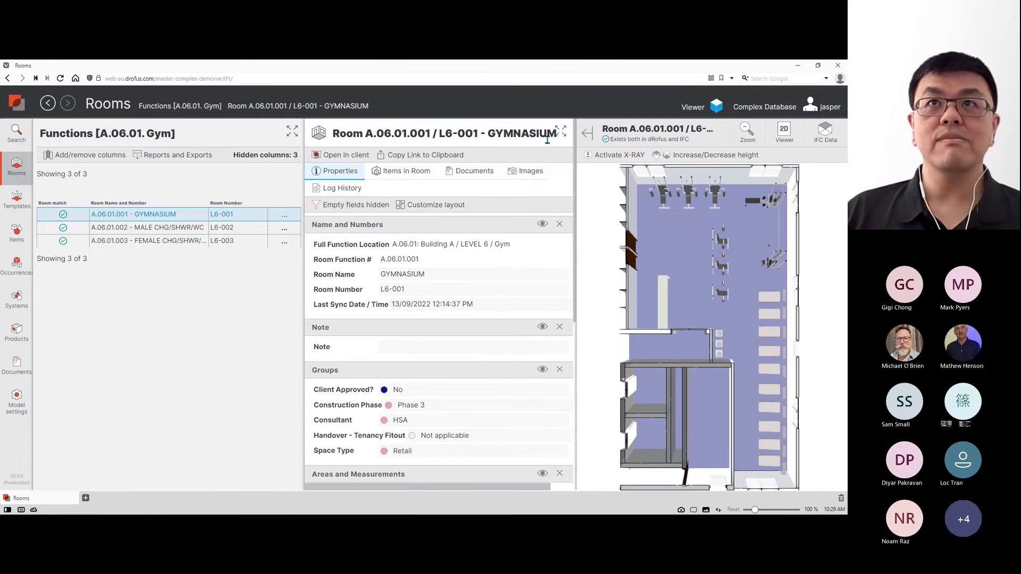
# - List the items in the gymnasium and inspect the double door, water dispenser, pulling machine, butterfly machine and benching occurrences
pyautogui.click(396, 171)
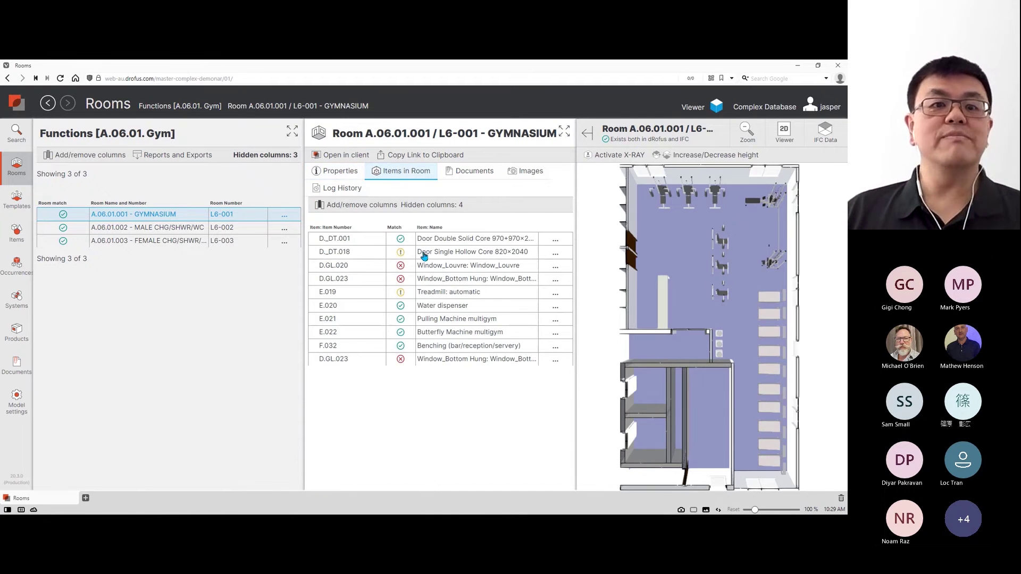
pyautogui.click(440, 241)
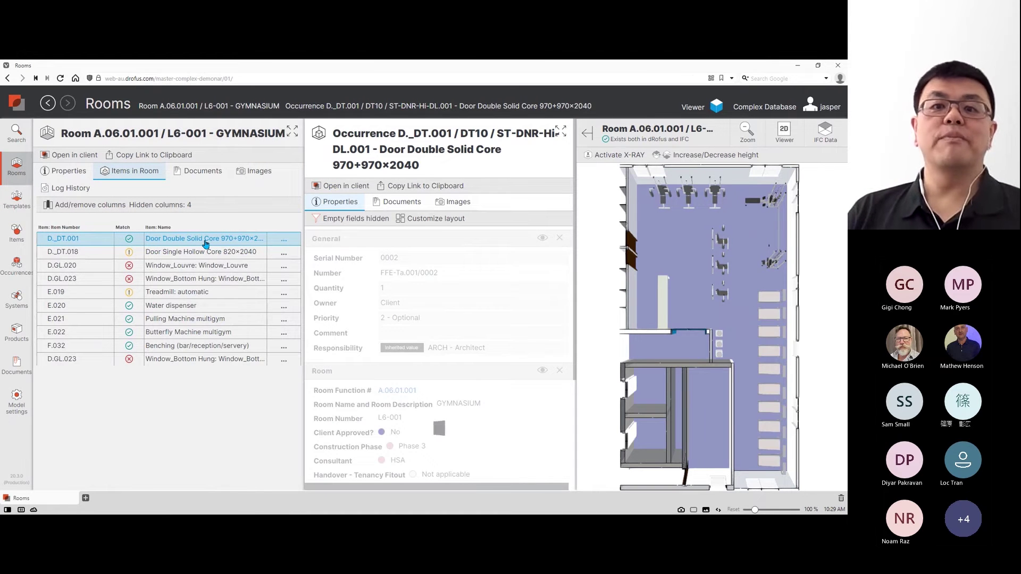
pyautogui.click(202, 308)
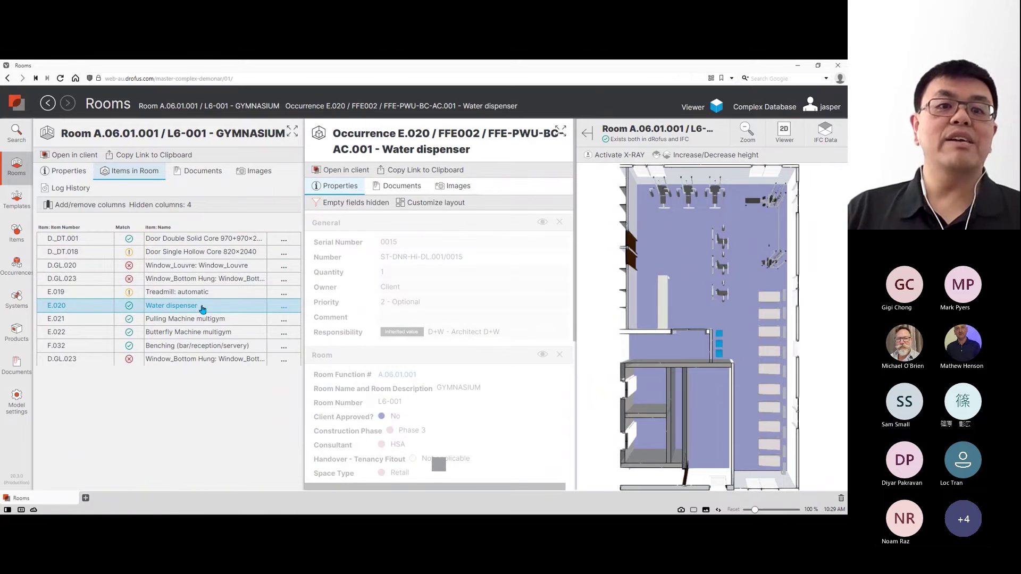
pyautogui.click(202, 320)
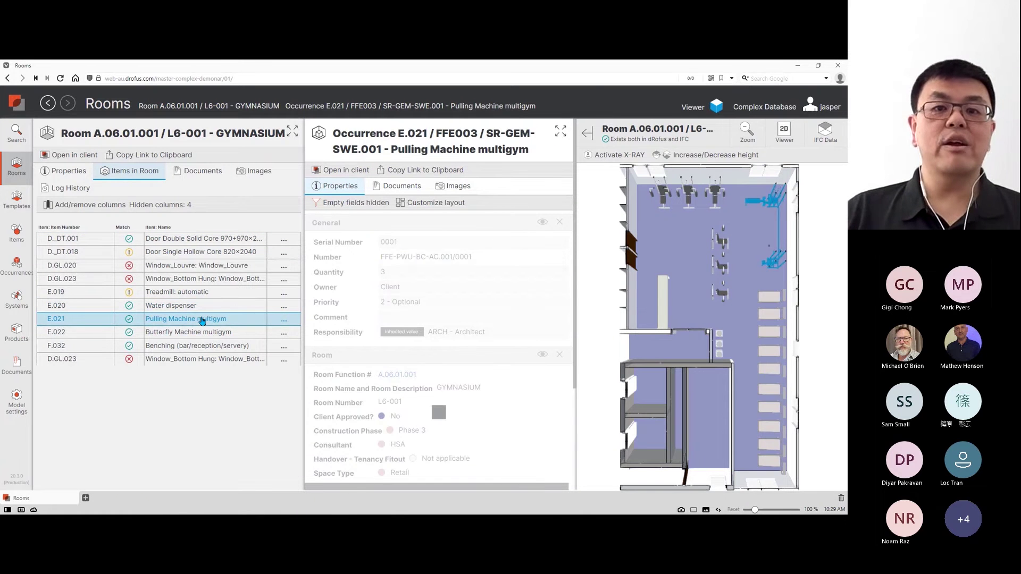
pyautogui.click(200, 333)
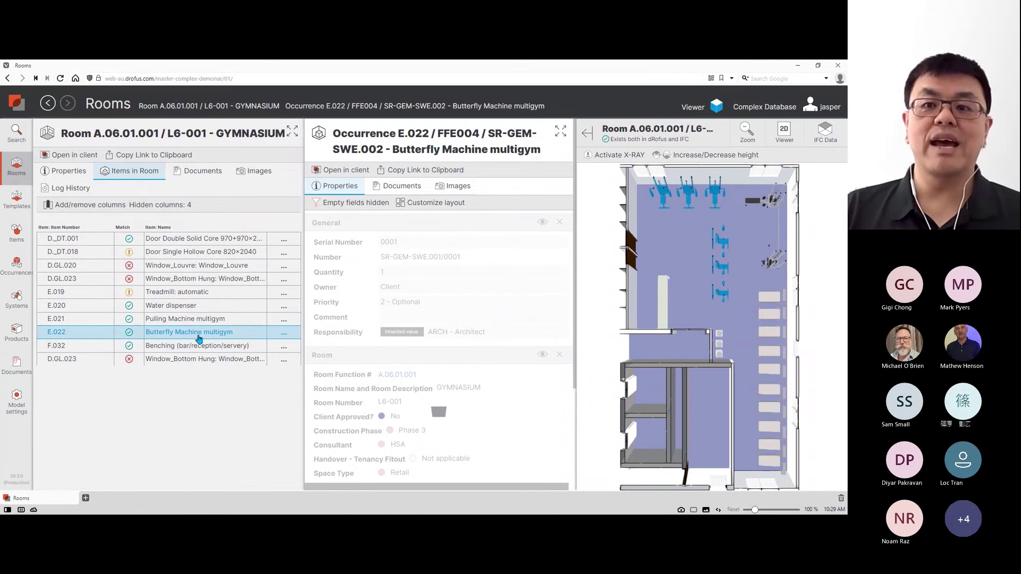
pyautogui.click(199, 347)
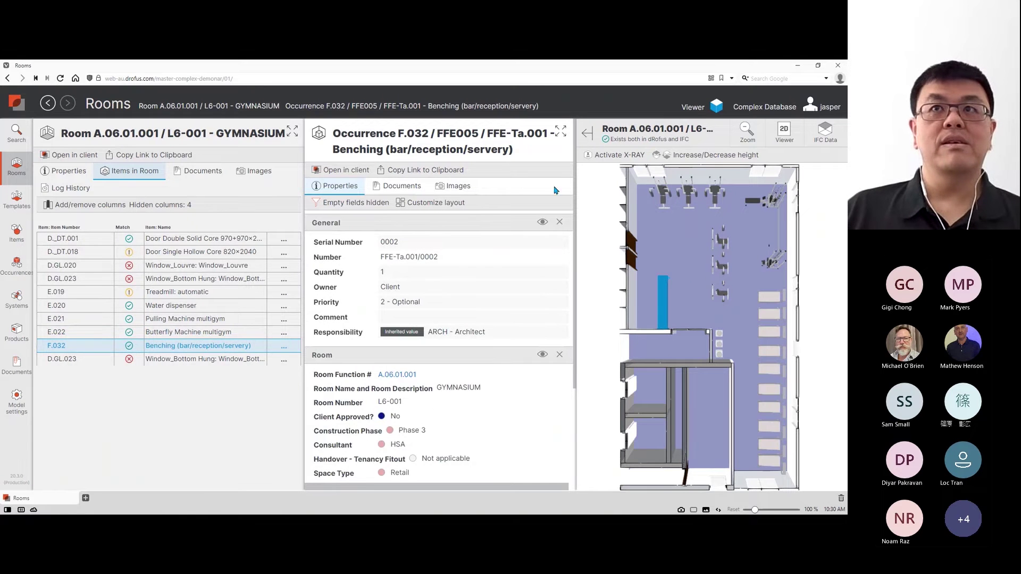
# - Enlarge the 3D viewer and examine the gymnasium model from an angled perspective
pyautogui.click(587, 133)
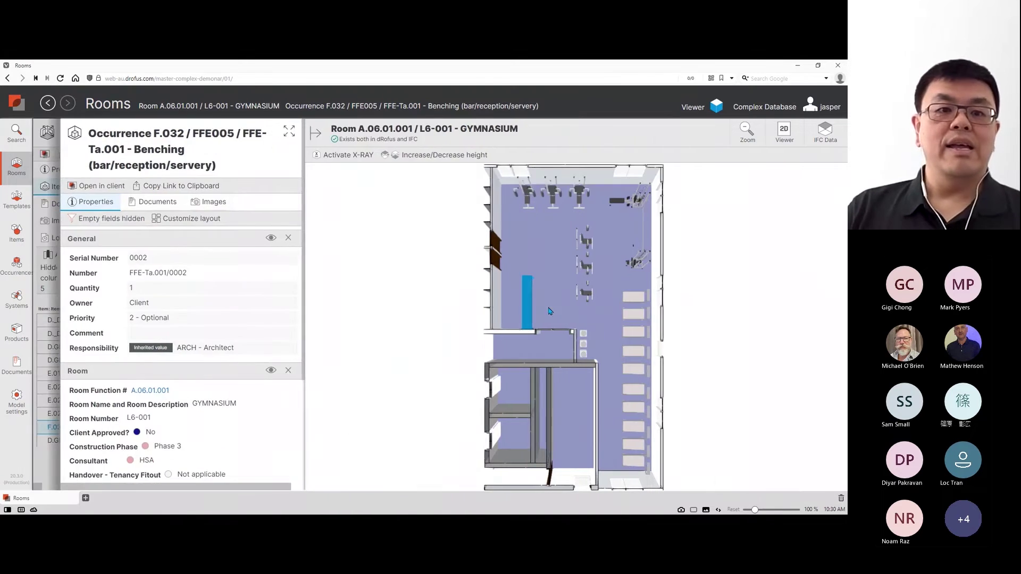
pyautogui.moveTo(610, 423); pyautogui.dragTo(566, 345)
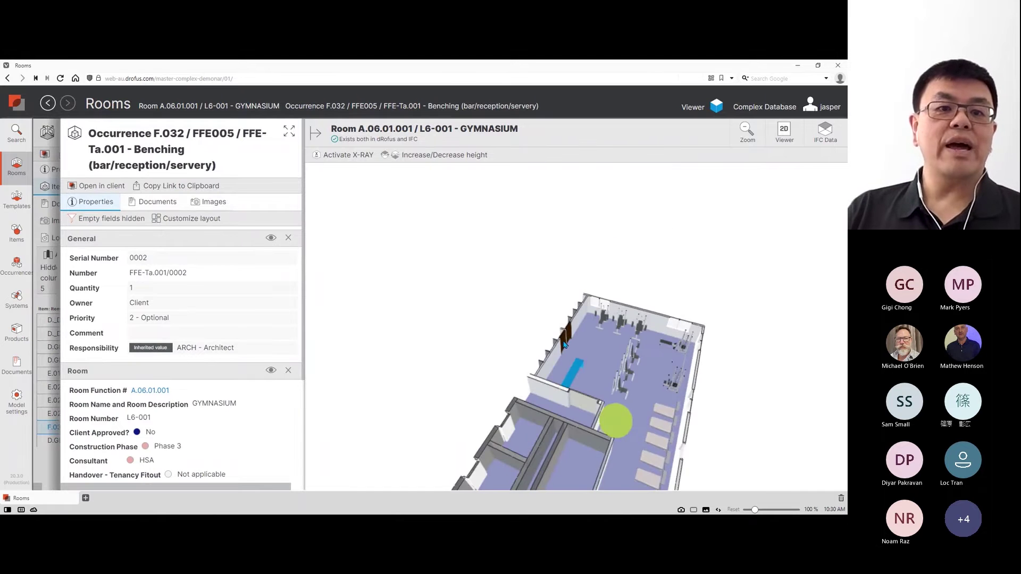
pyautogui.scroll(-4, 532, 302)
pyautogui.scroll(5, 624, 420)
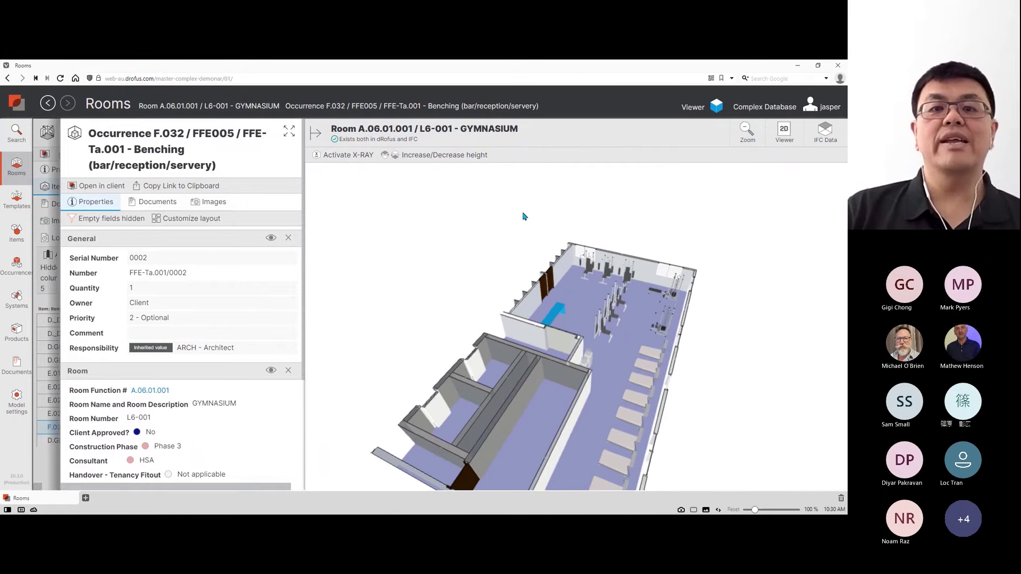
# - Raise and lower the gymnasium model's cut height, and toggle X-ray mode on and off
pyautogui.click(385, 158)
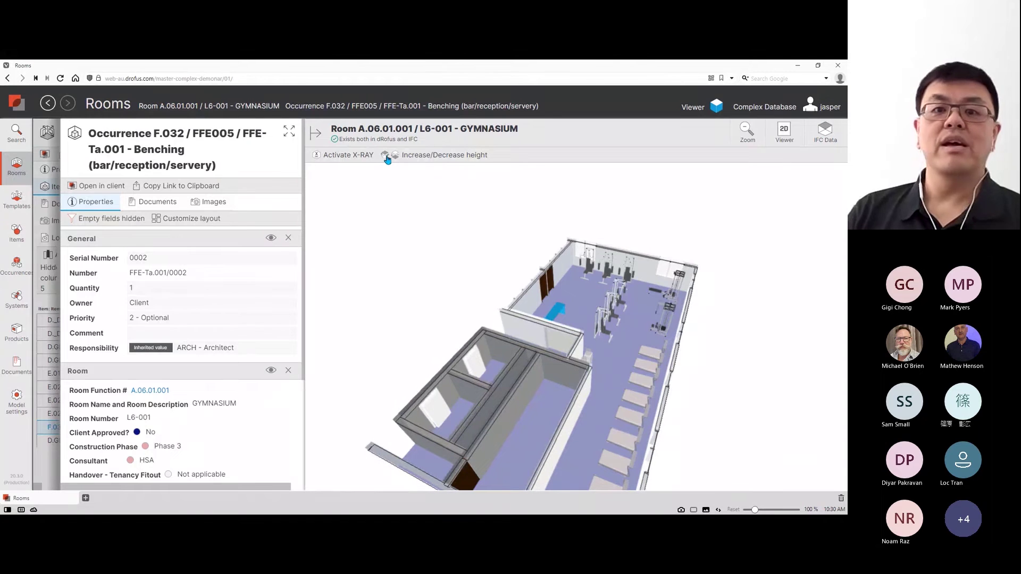
pyautogui.click(398, 158)
pyautogui.click(397, 158)
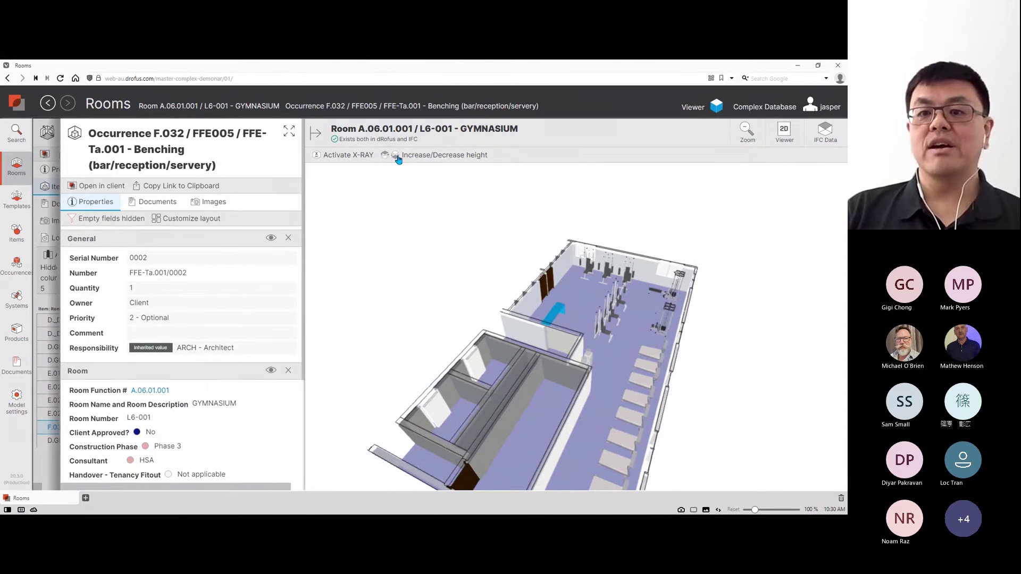
pyautogui.click(320, 157)
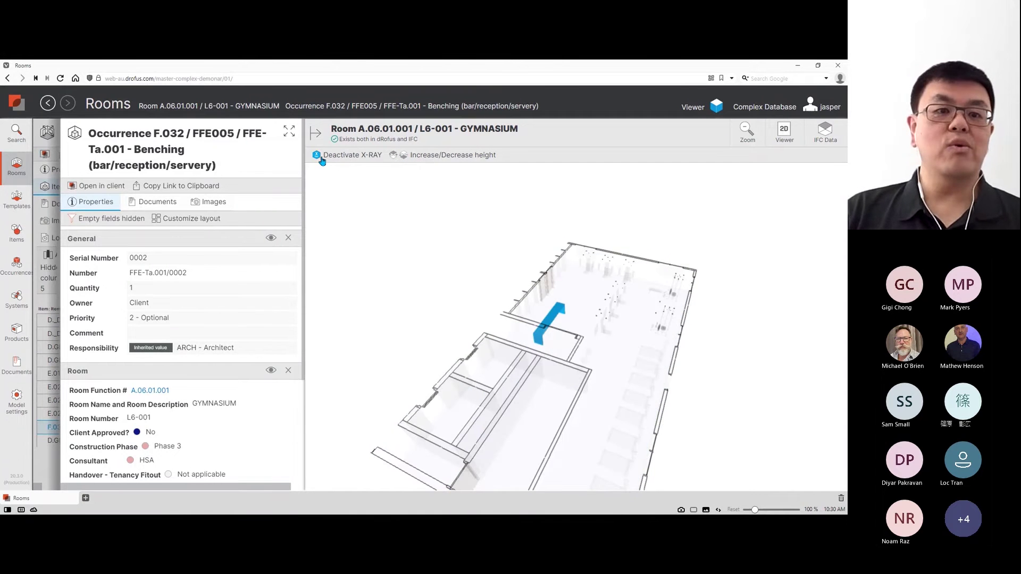
pyautogui.click(321, 158)
pyautogui.click(371, 231)
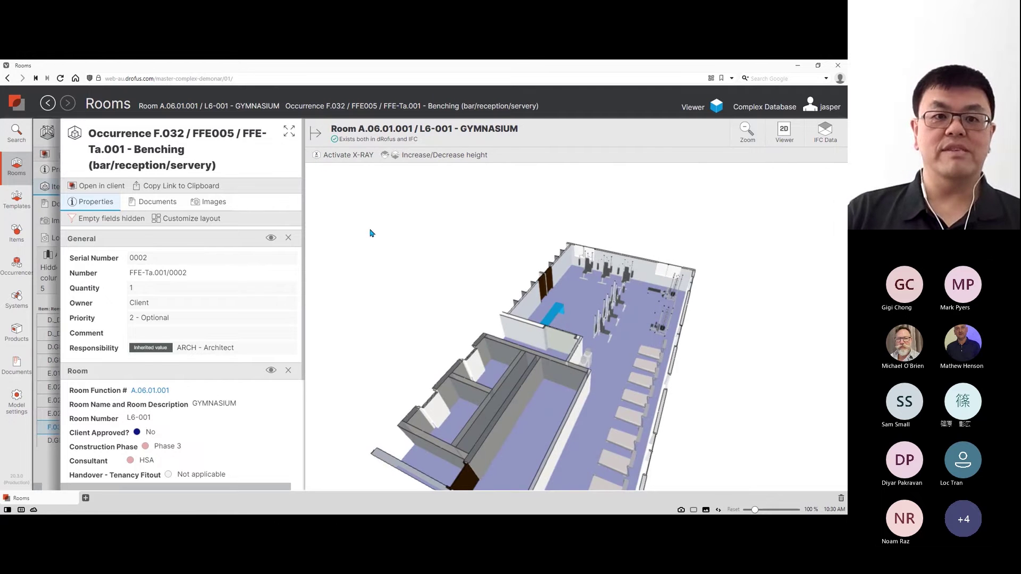
pyautogui.click(674, 301)
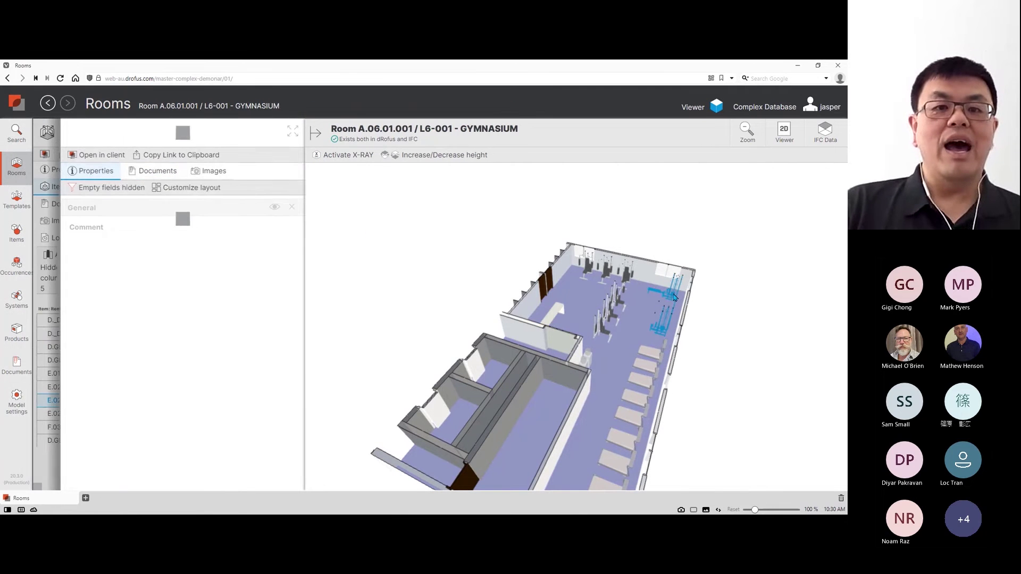
pyautogui.click(825, 131)
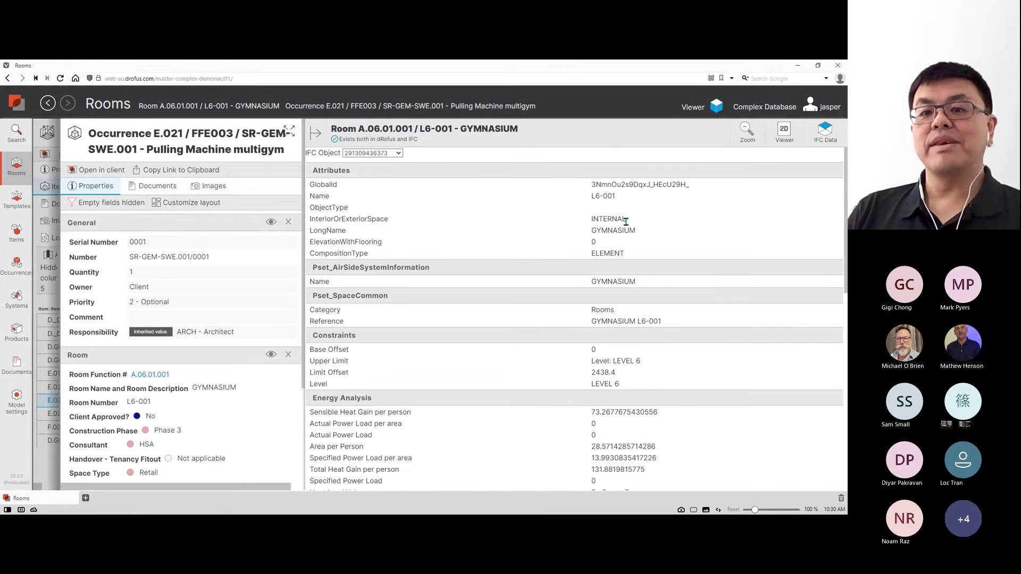
pyautogui.scroll(-3, 623, 260)
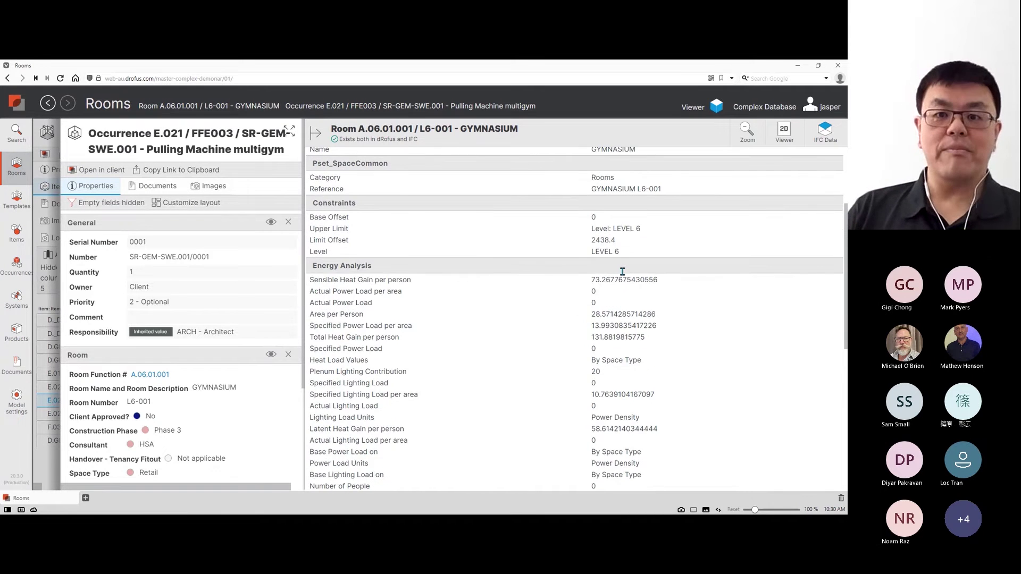
pyautogui.scroll(3, 622, 271)
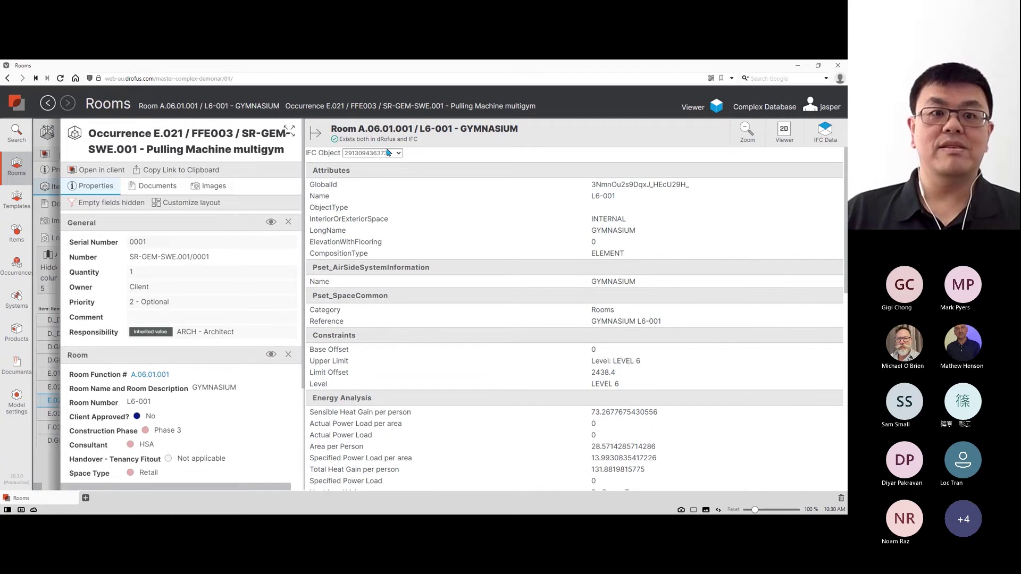
pyautogui.click(388, 153)
pyautogui.click(387, 185)
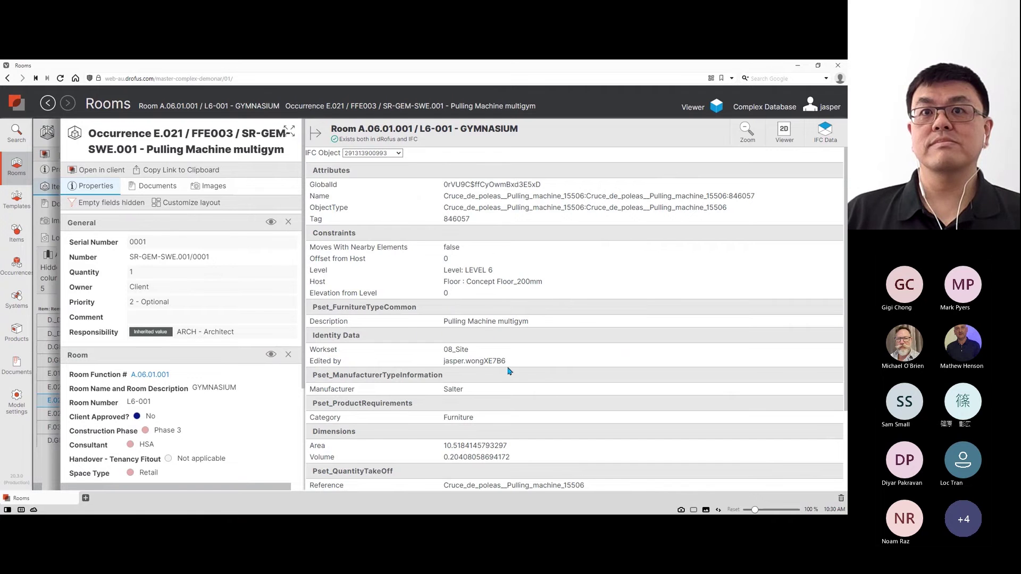
pyautogui.click(825, 132)
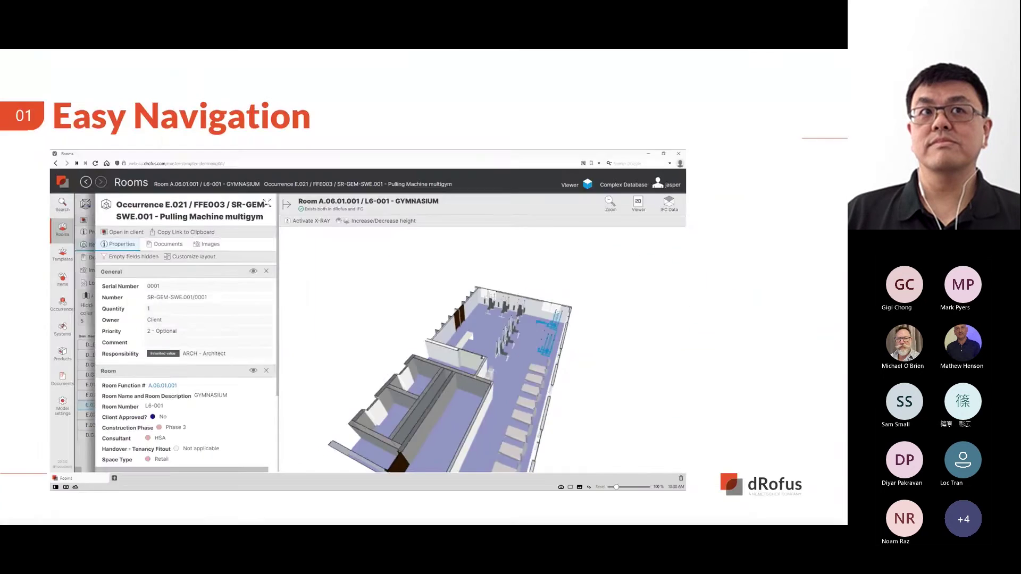
pyautogui.press('Right')
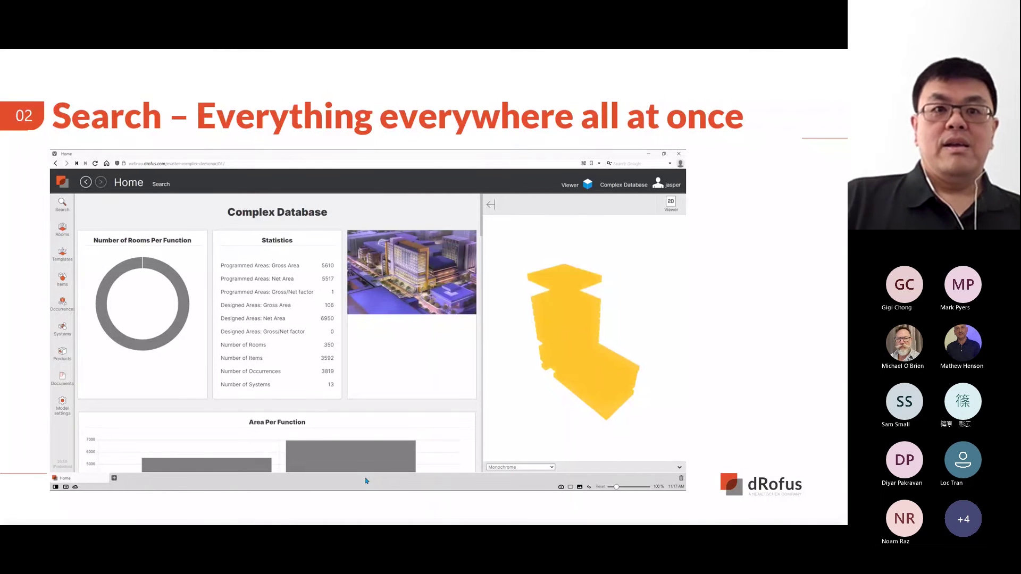
pyautogui.press('Right')
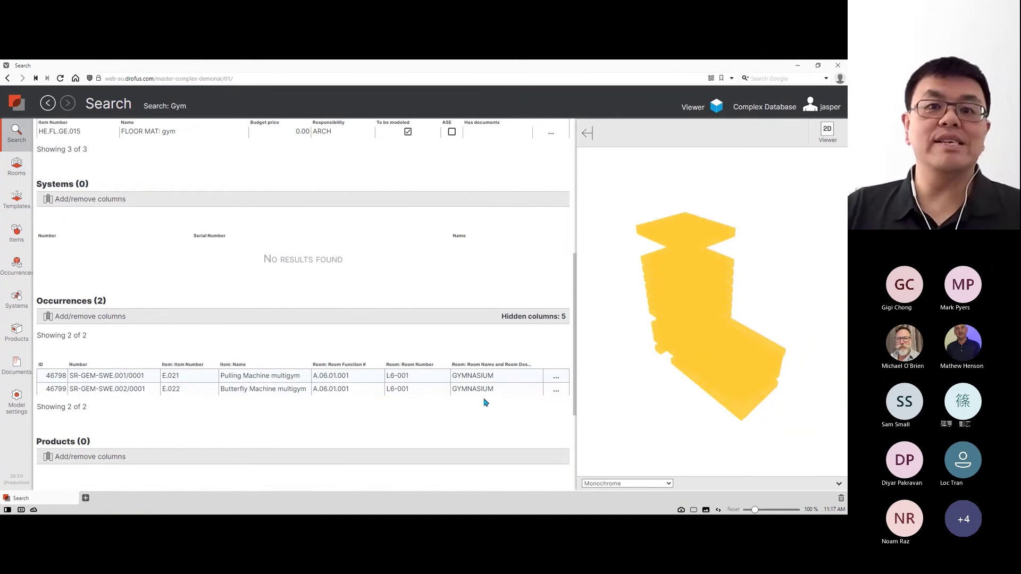
# - Review the Gym search results across rooms, items, systems, occurrences, products and templates
pyautogui.scroll(-3, 409, 406)
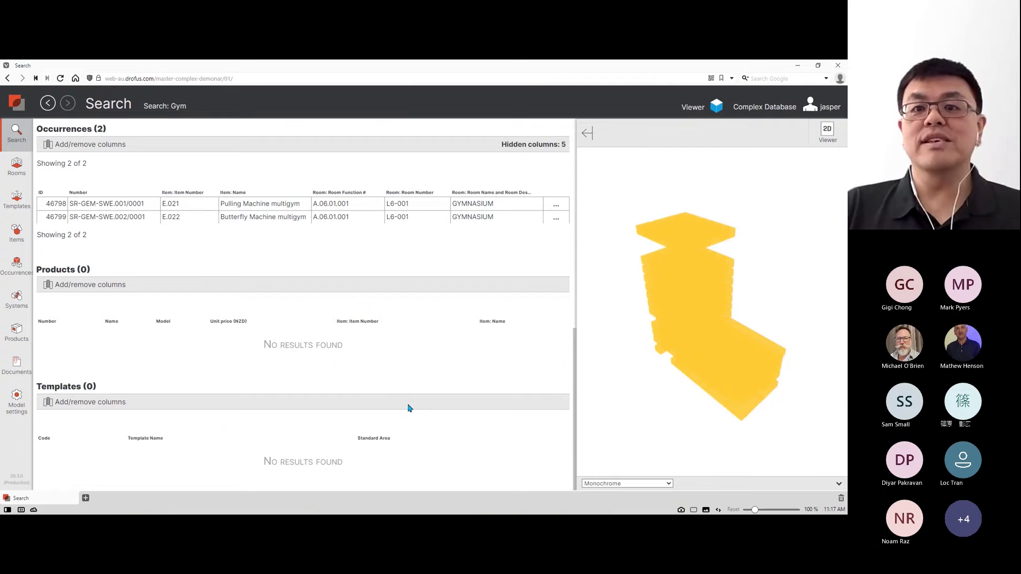
pyautogui.scroll(2, 445, 308)
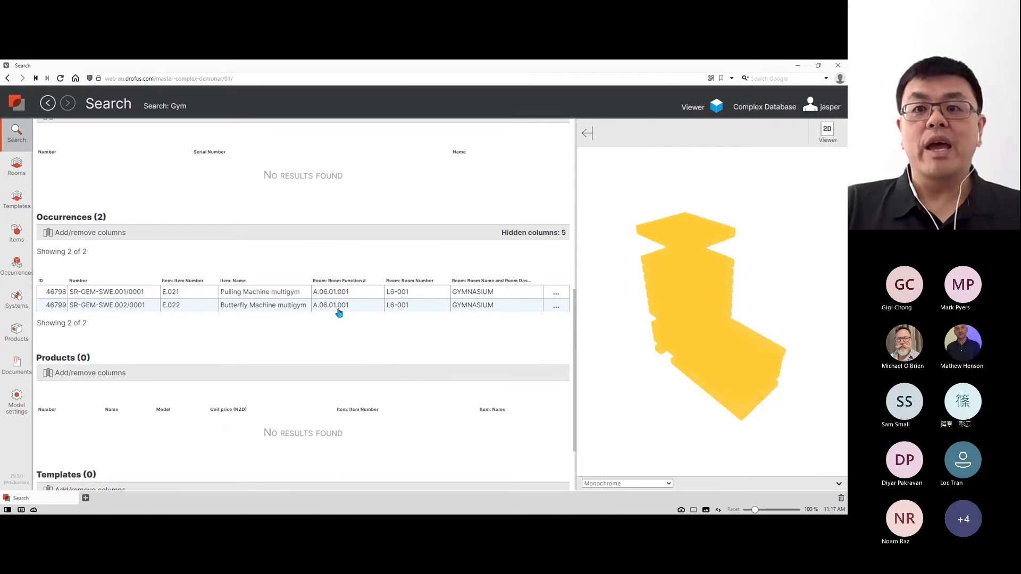
pyautogui.scroll(7, 341, 306)
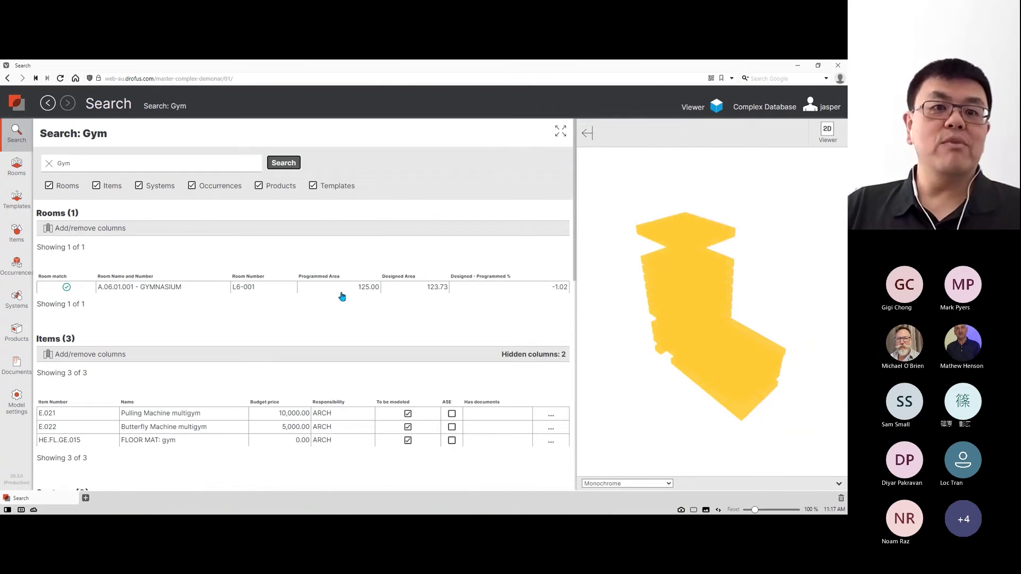
# - Search the database for "tread" and open the automatic treadmill occurrence in the gymnasium
pyautogui.doubleClick(85, 165)
pyautogui.write('Tread')
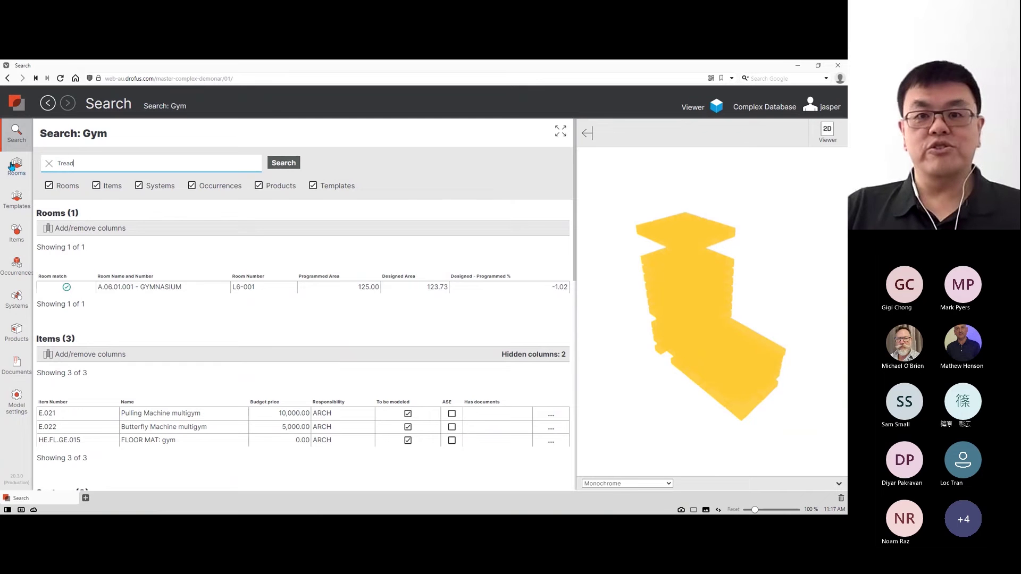
pyautogui.click(281, 165)
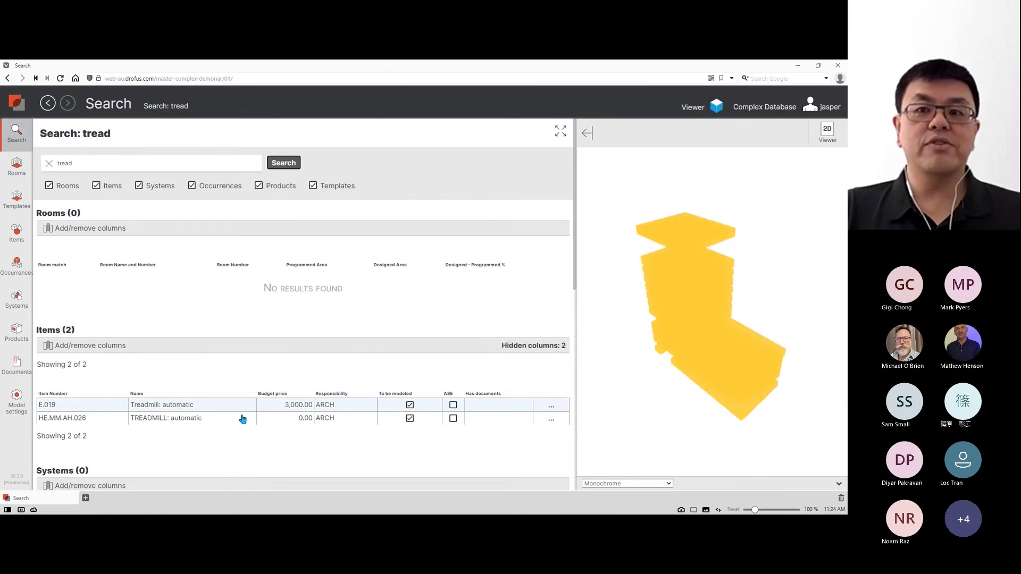
pyautogui.scroll(-4, 242, 419)
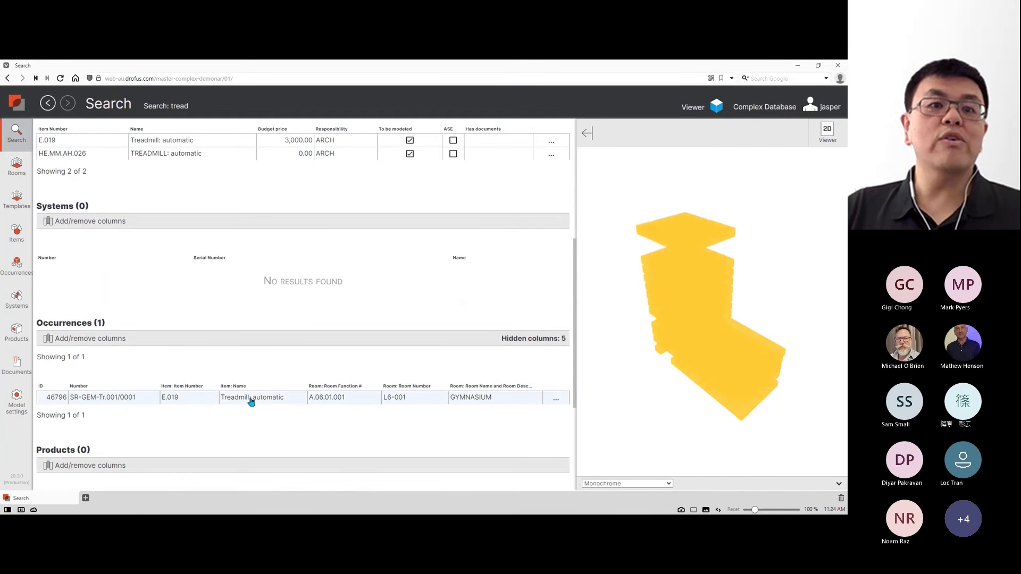
pyautogui.click(241, 400)
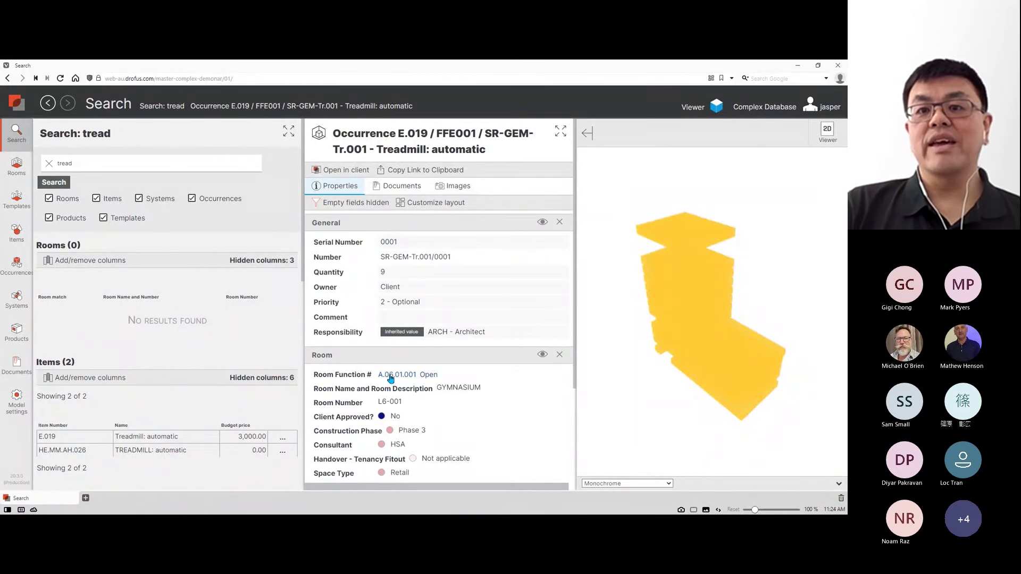
# - Open the gymnasium room linked to the treadmill occurrence, look over its properties and list its items
pyautogui.click(389, 375)
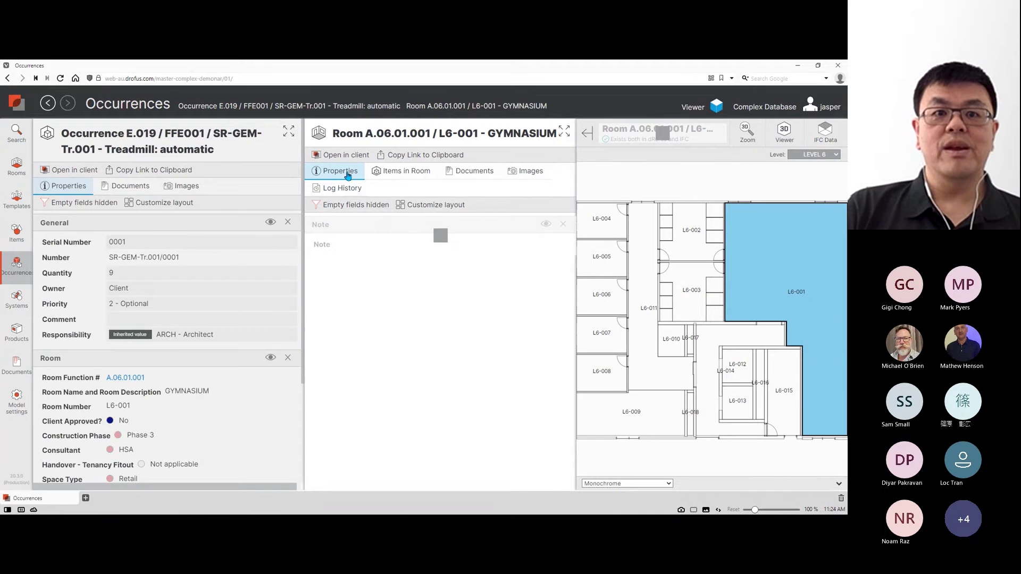
pyautogui.scroll(-4, 377, 316)
pyautogui.scroll(4, 382, 266)
pyautogui.click(402, 175)
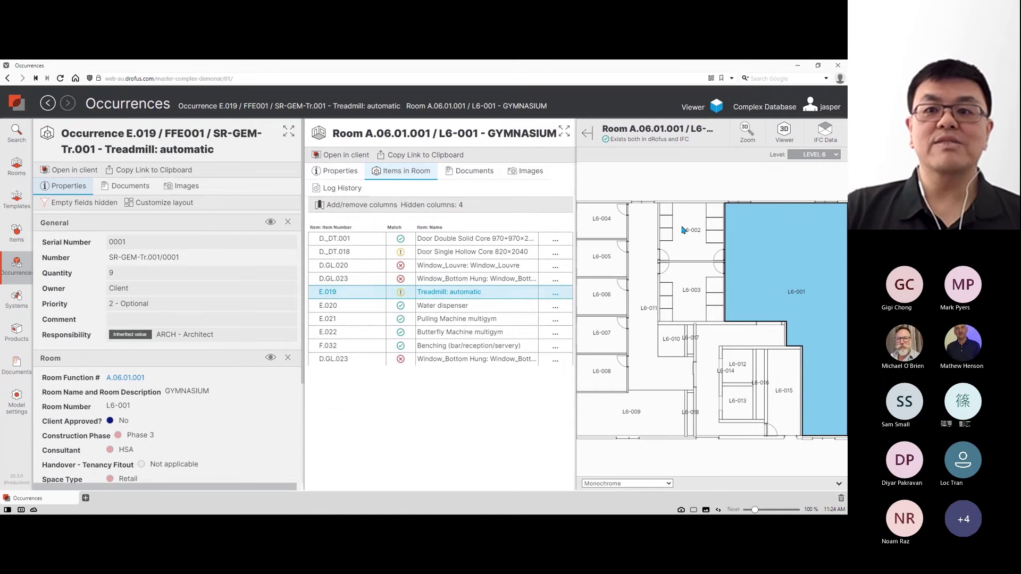
# - Show the gymnasium zoomed in the 3D viewer and inspect its water dispenser and treadmill items in the model
pyautogui.click(783, 136)
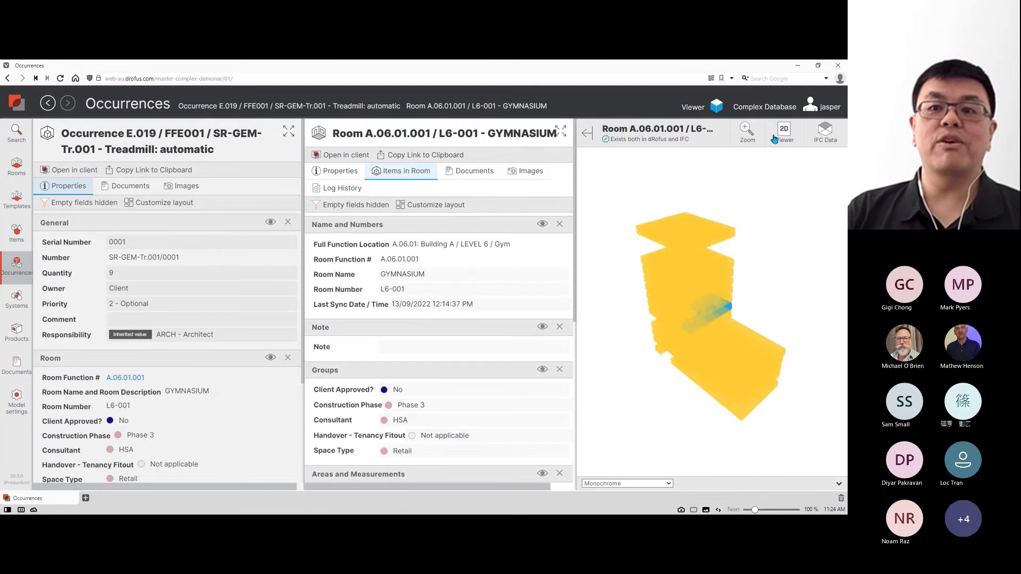
pyautogui.click(753, 135)
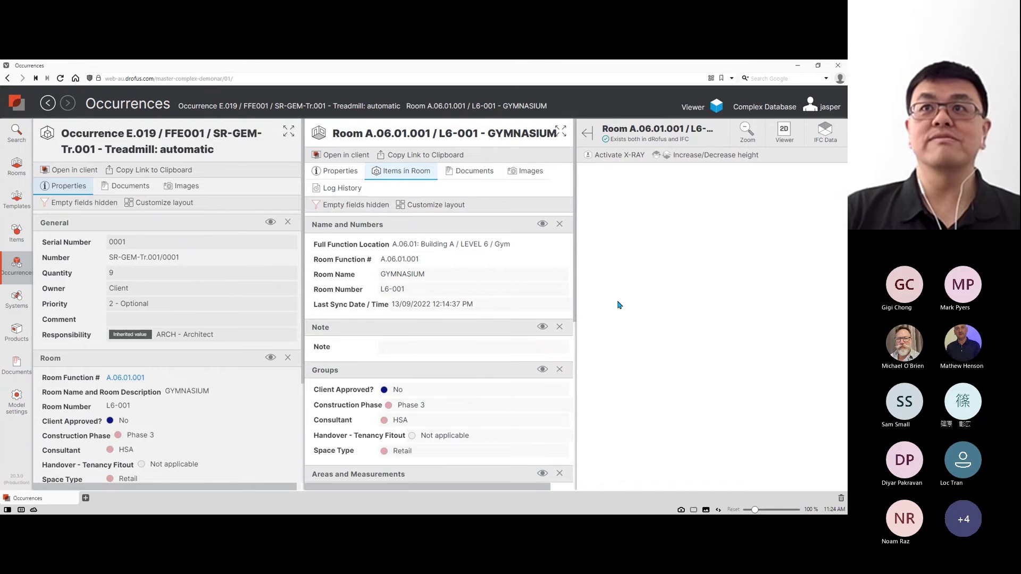
pyautogui.click(400, 174)
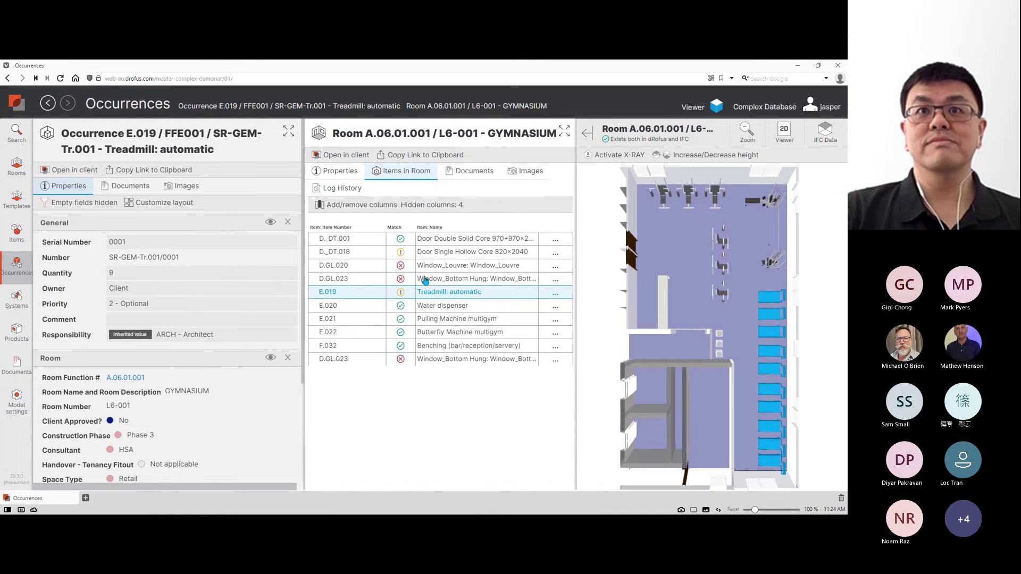
pyautogui.click(470, 305)
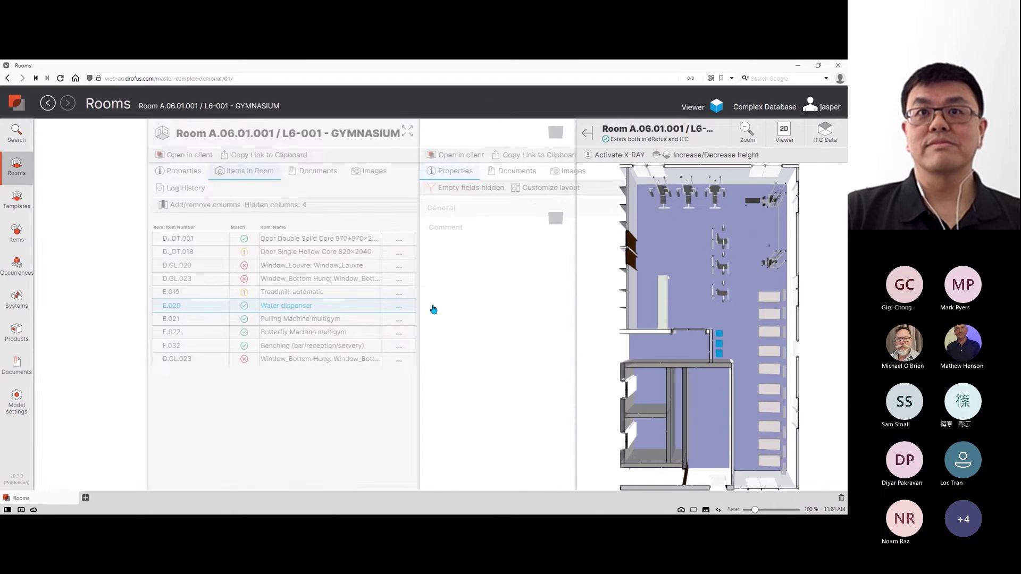
pyautogui.click(184, 294)
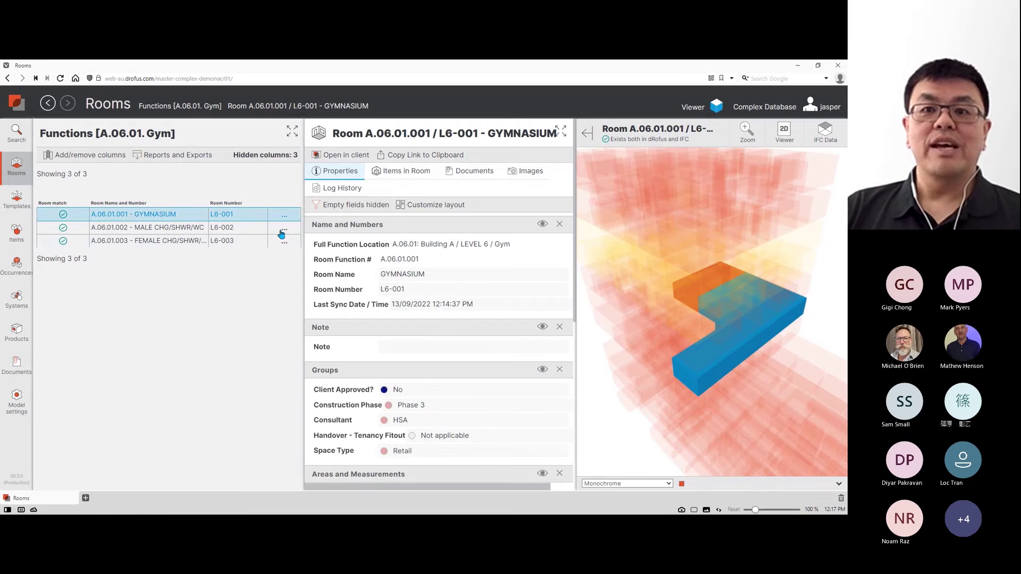
# - Review the gymnasium's properties, including its areas and room data status, and list its items
pyautogui.scroll(-5, 403, 257)
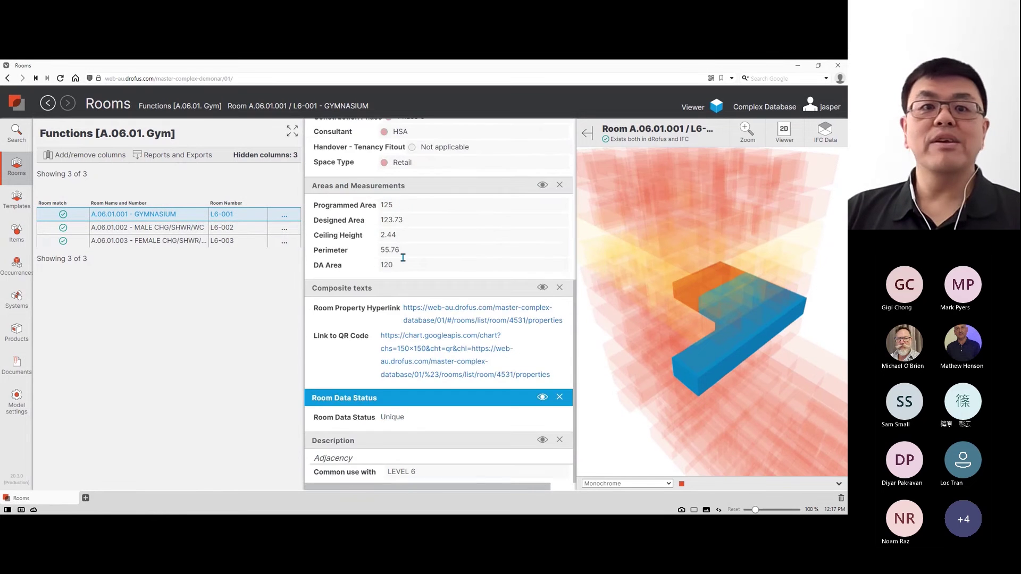
pyautogui.scroll(5, 403, 257)
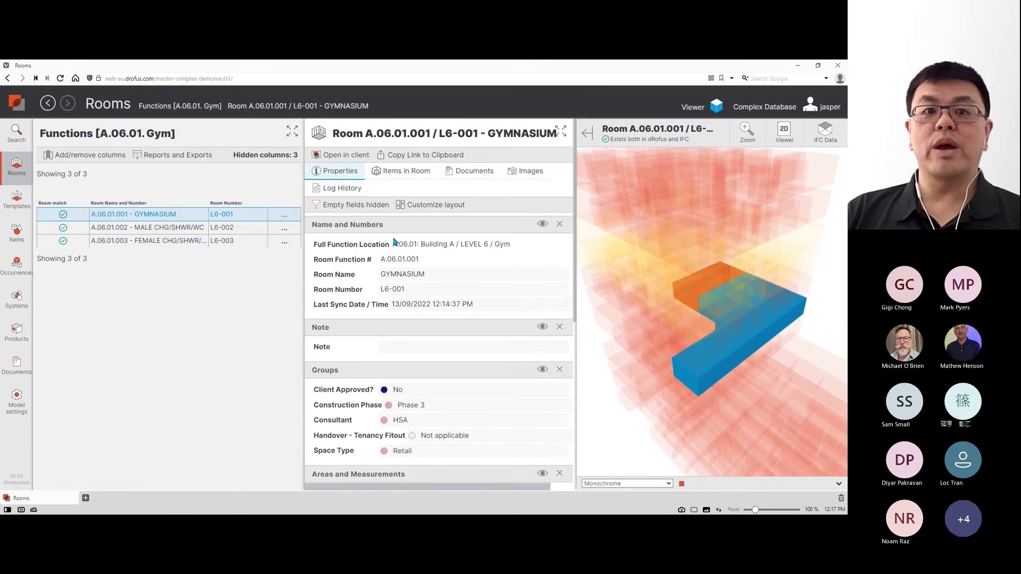
pyautogui.click(403, 172)
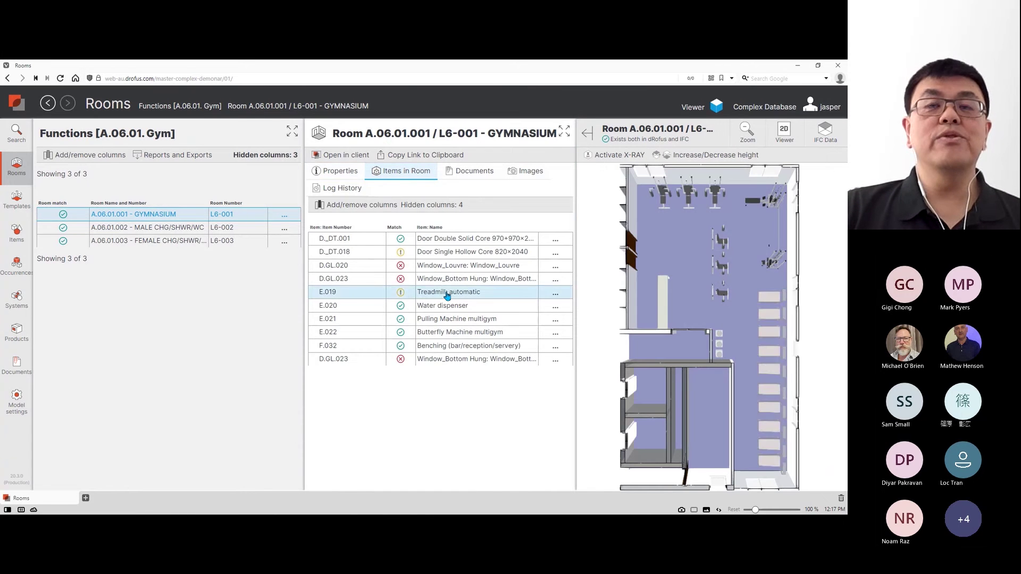
# - Open the gymnasium's automatic treadmill occurrence and make its empty fields visible
pyautogui.click(447, 294)
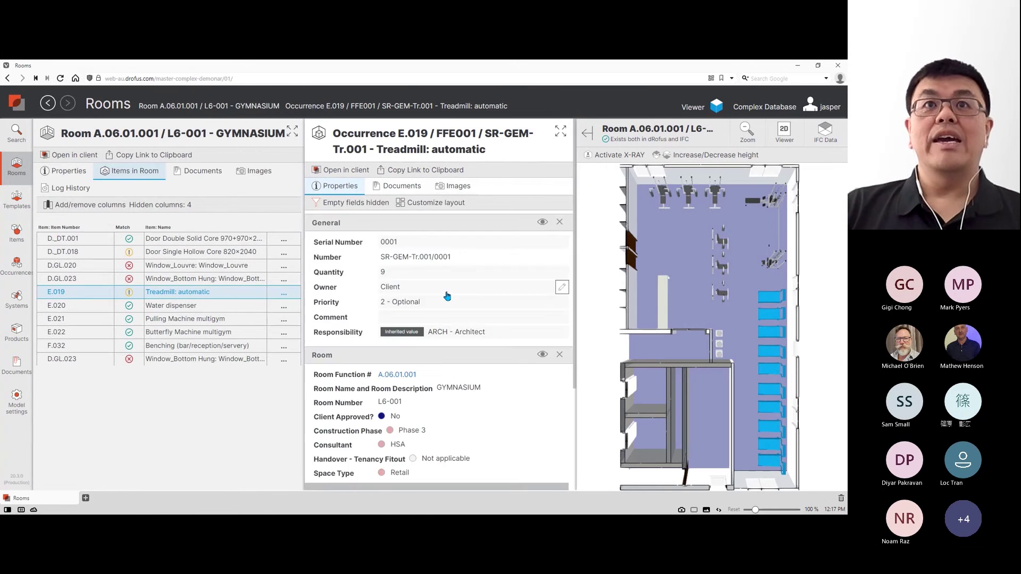
pyautogui.scroll(-3, 372, 229)
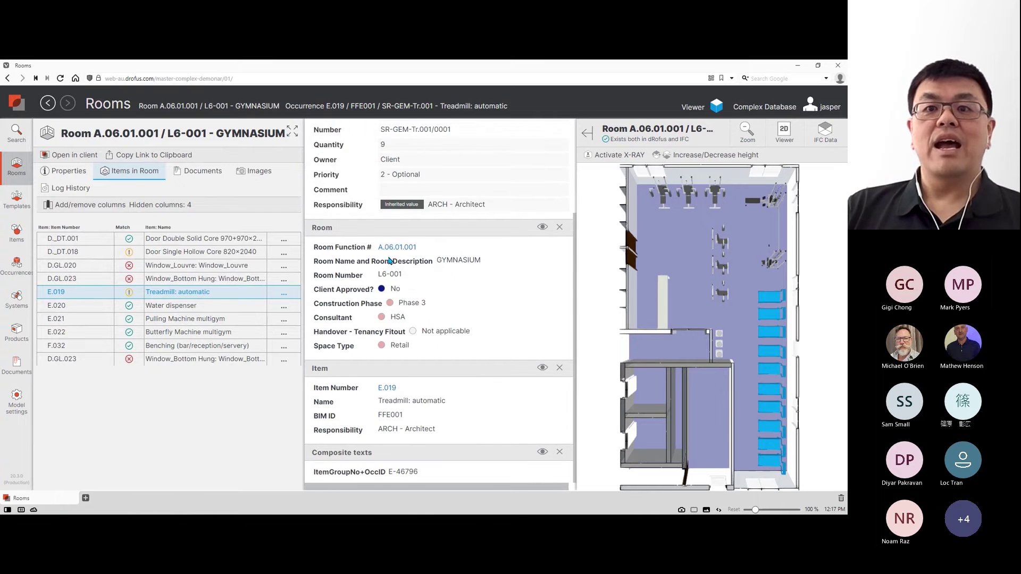
pyautogui.scroll(3, 389, 260)
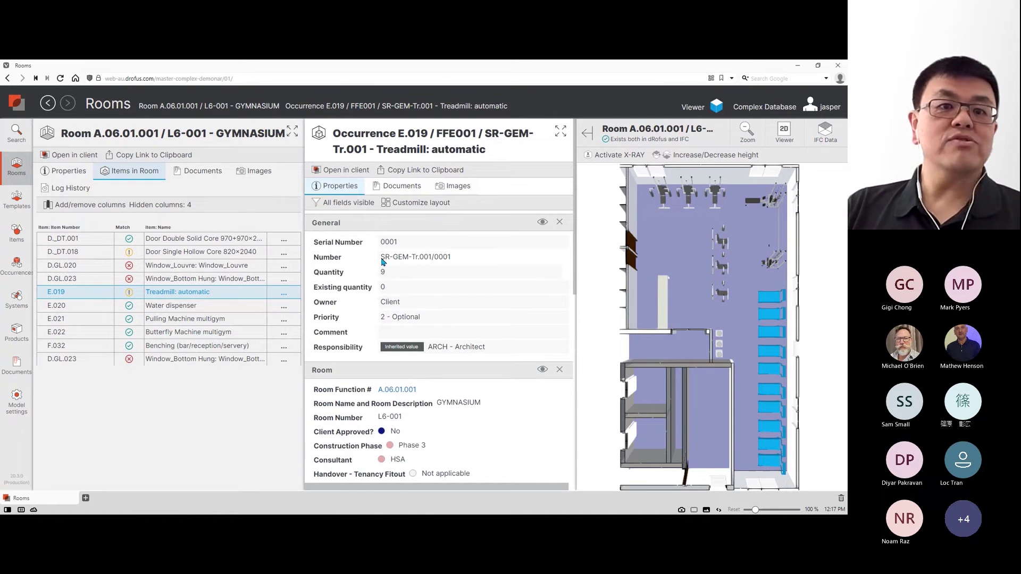
# - Start a new product for the treadmill with number 01, name NordicTrack - Treadmill, model Commercial 2450 and make NordicTrack
pyautogui.scroll(-7, 383, 261)
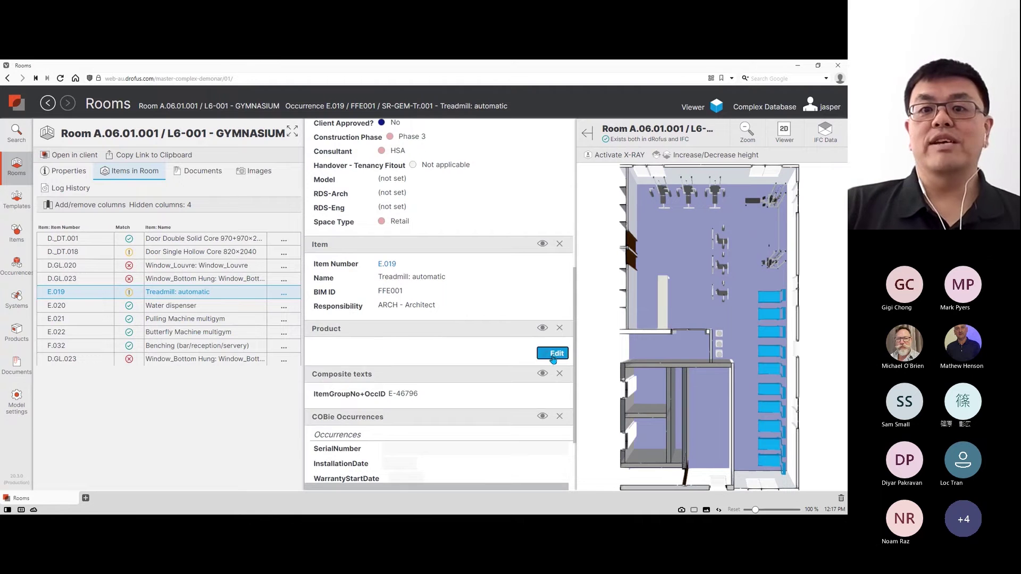
pyautogui.click(553, 355)
pyautogui.click(391, 383)
pyautogui.click(359, 242)
pyautogui.write('01')
pyautogui.press('Tab')
pyautogui.write('Nordic Track - Treadmill')
pyautogui.click(361, 268)
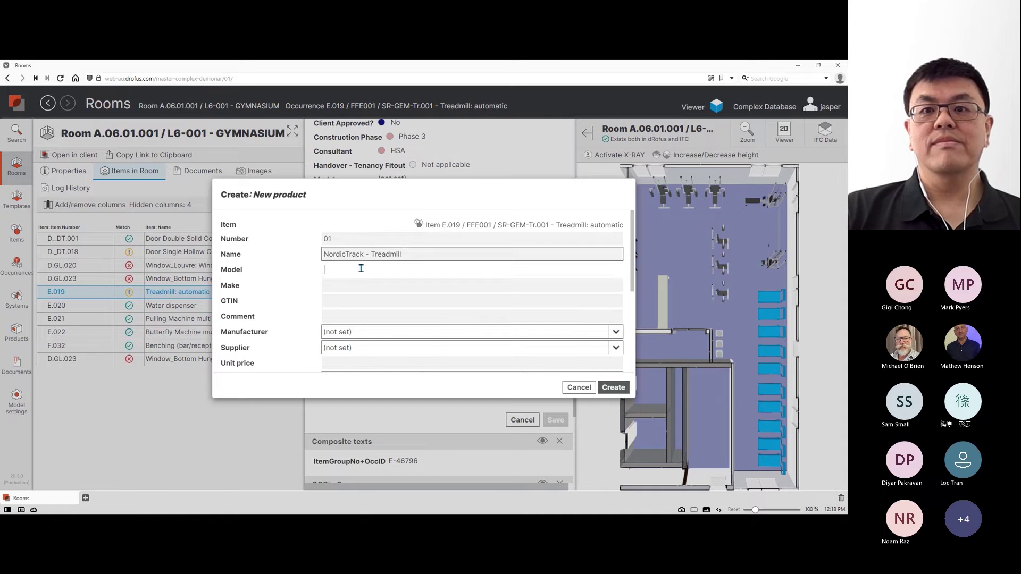
pyautogui.write('Commercial 2450')
pyautogui.click(368, 287)
pyautogui.write('NordicTrack')
# - Create the company NordicTrack as the new product's manufacturer
pyautogui.click(383, 332)
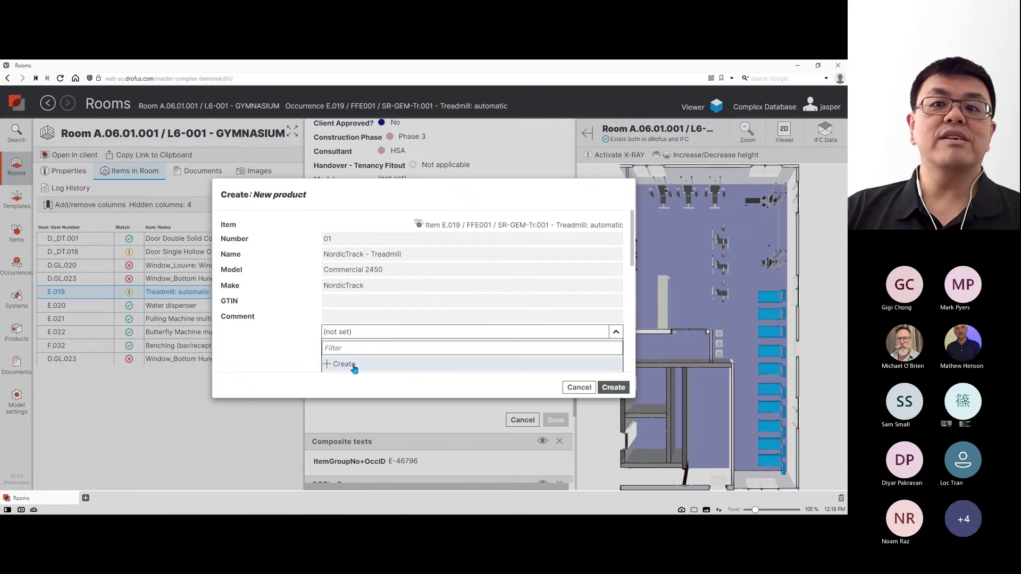
pyautogui.click(351, 365)
pyautogui.write('NordicTrack')
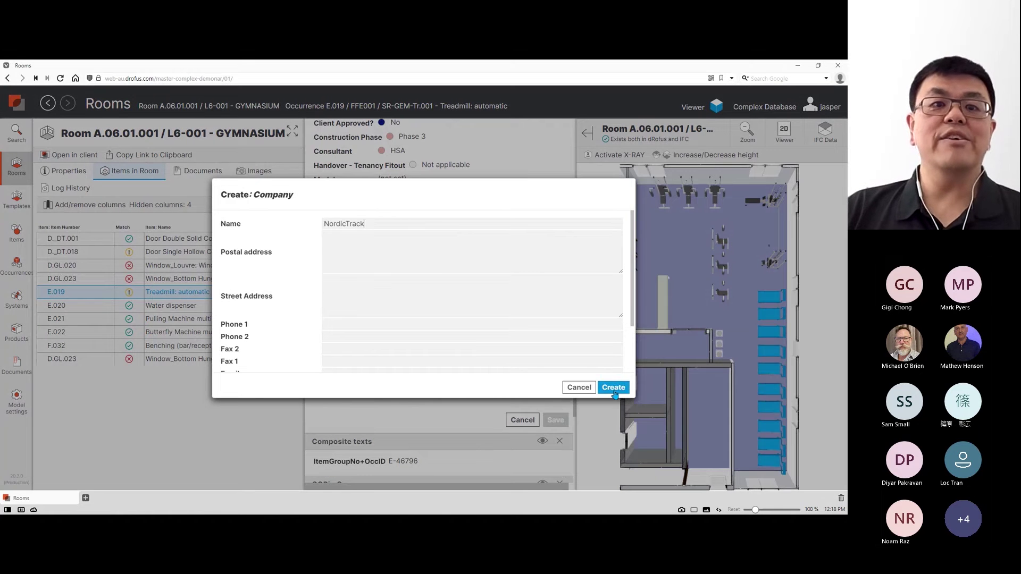
pyautogui.click(614, 387)
pyautogui.click(616, 409)
# - Set the product's unit price to 3999 in AUD, create it and save it on the treadmill occurrence
pyautogui.scroll(-2, 393, 308)
pyautogui.click(376, 276)
pyautogui.write('3999')
pyautogui.click(372, 291)
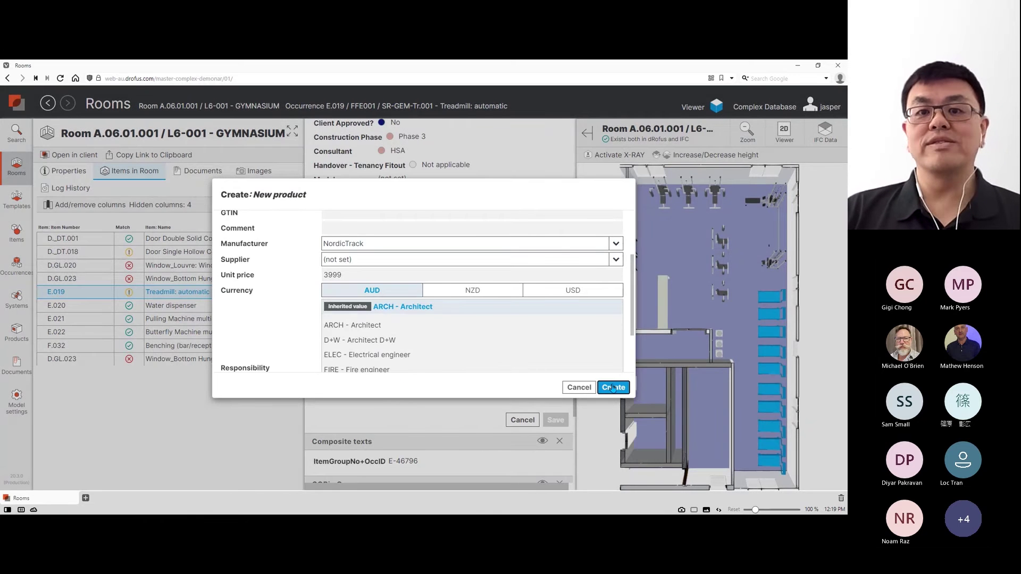
pyautogui.click(614, 388)
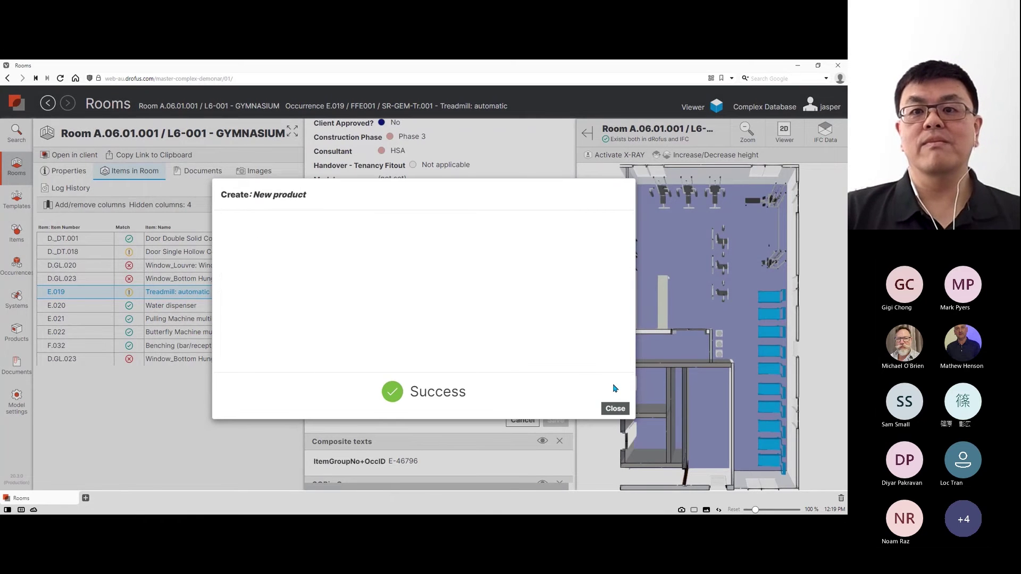
pyautogui.click(616, 409)
pyautogui.click(556, 423)
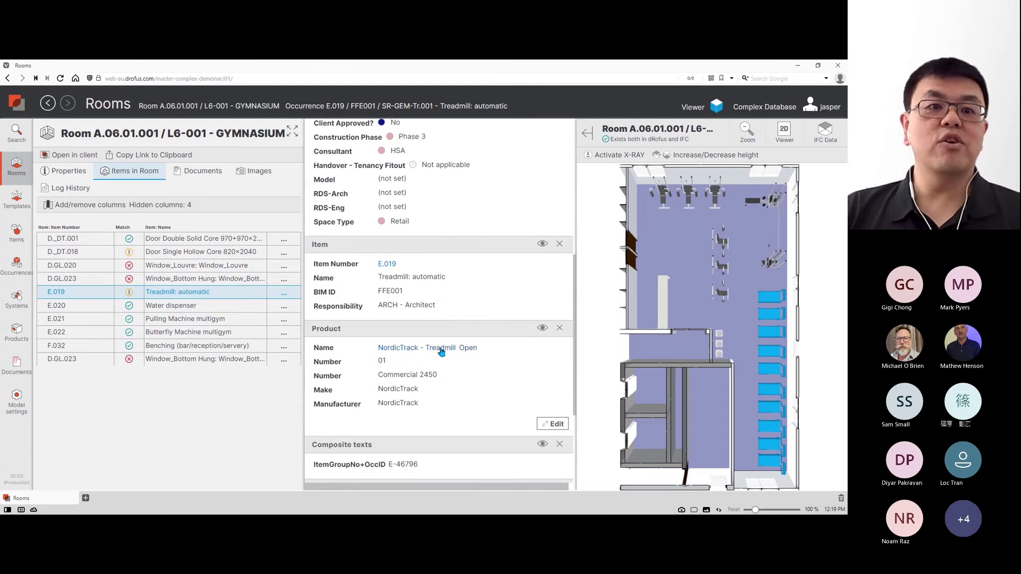
# - Open the NordicTrack - Treadmill product from the occurrence and view its prices and images
pyautogui.click(441, 349)
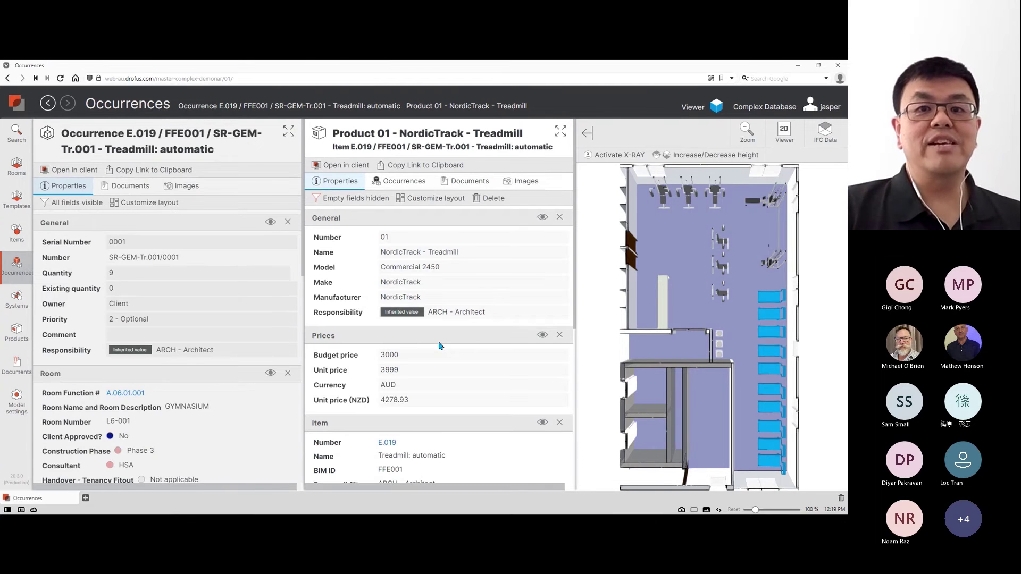
pyautogui.click(526, 183)
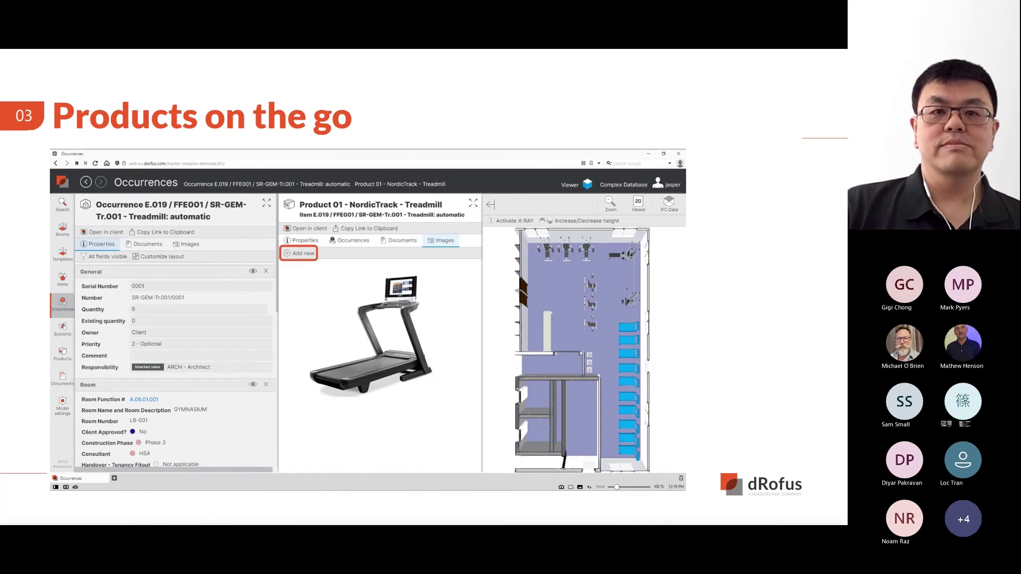
pyautogui.press('Right')
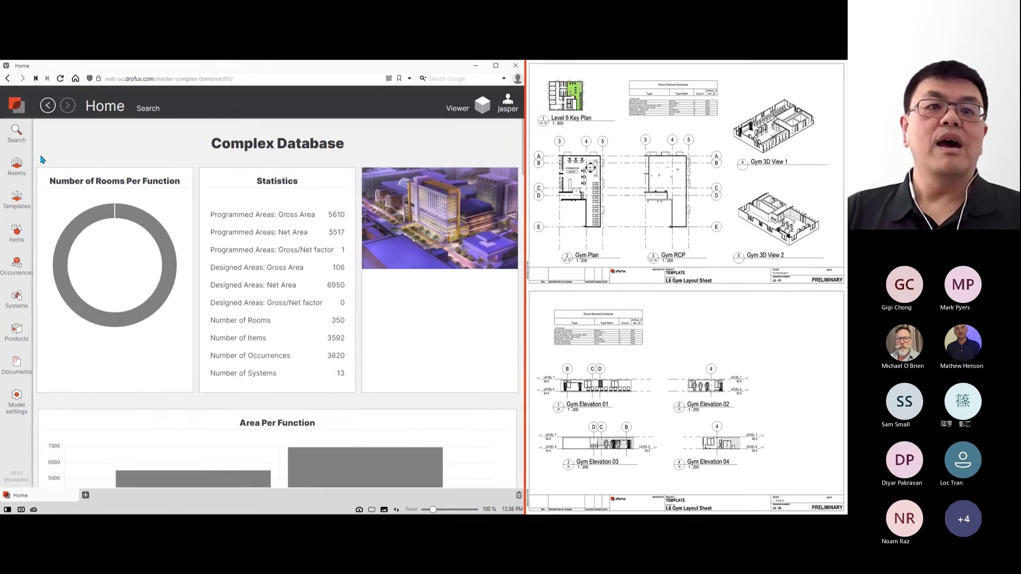
# - Search the rooms for "Gym", open the gymnasium room and list its items
pyautogui.click(61, 227)
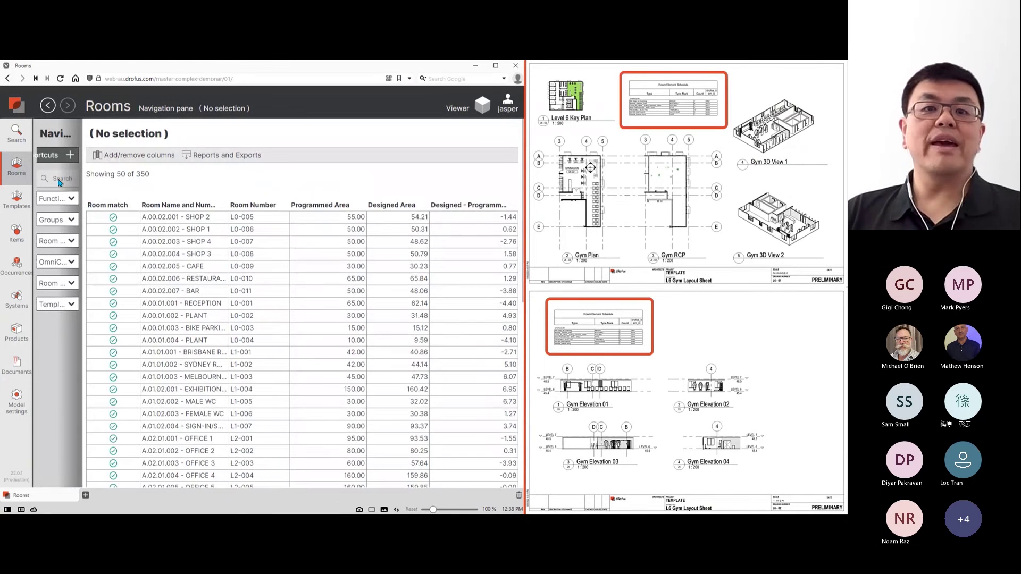
pyautogui.click(60, 179)
pyautogui.write('Gym')
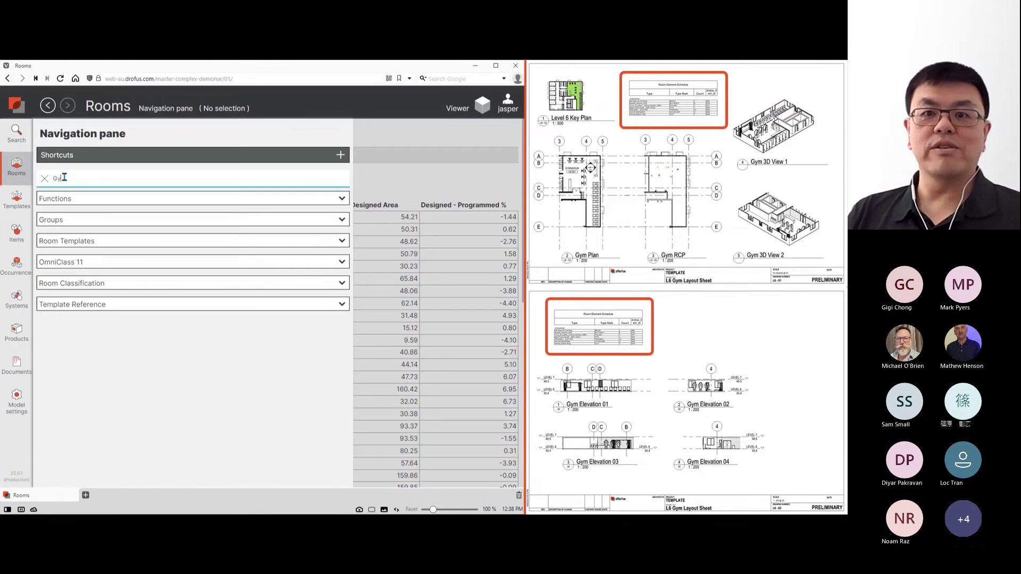
pyautogui.press('Return')
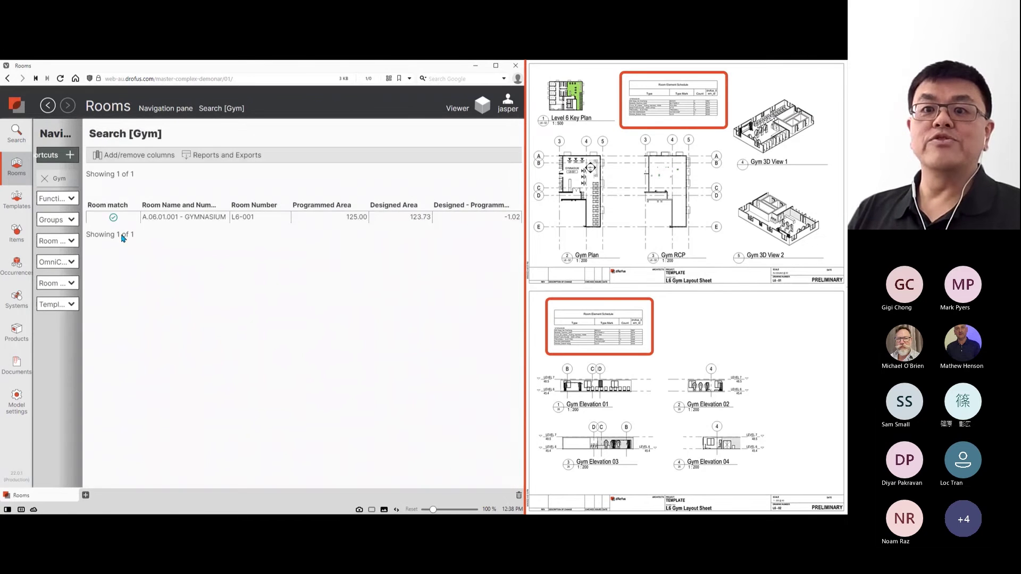
pyautogui.doubleClick(148, 218)
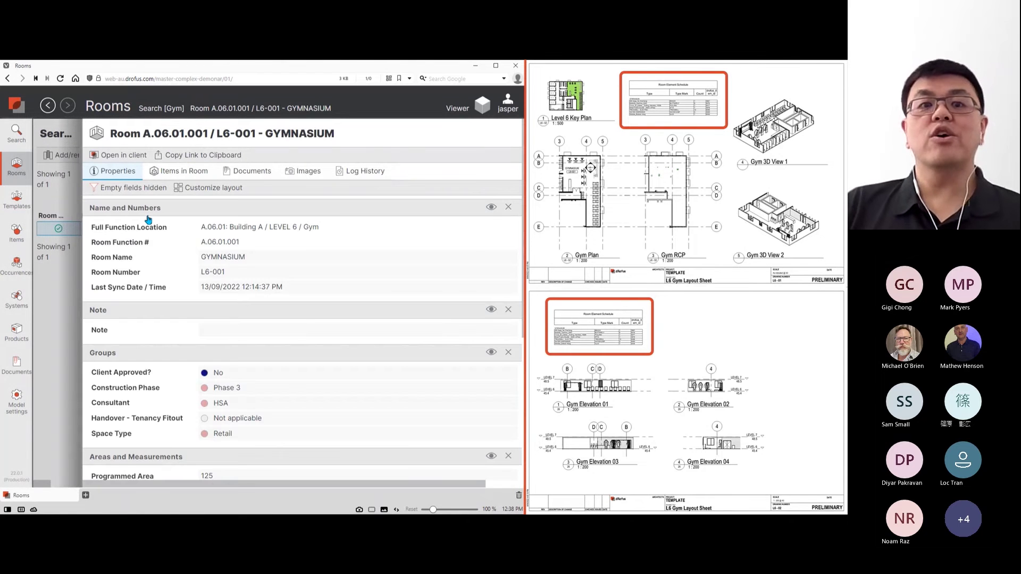
pyautogui.click(160, 173)
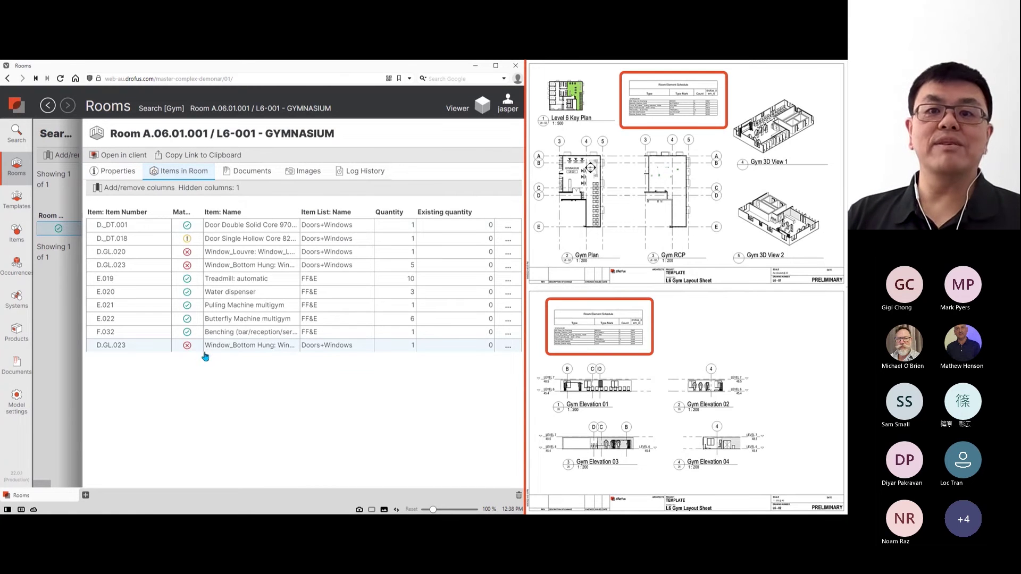
# - Open the gymnasium room's images and page through the key plan, gym plan, reflected ceiling plan and both 3D views
pyautogui.click(302, 172)
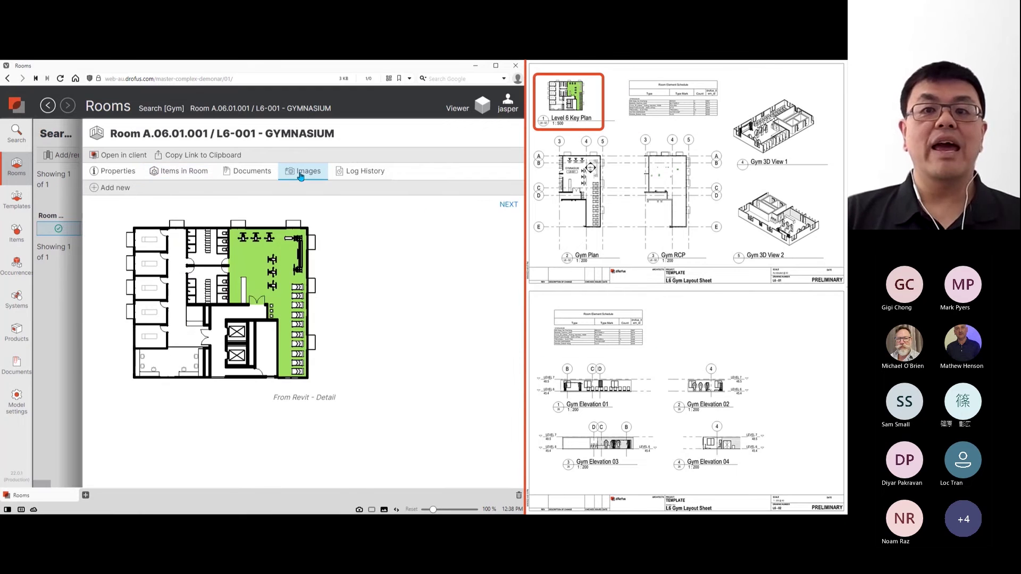
pyautogui.click(508, 206)
pyautogui.scroll(-3, 510, 212)
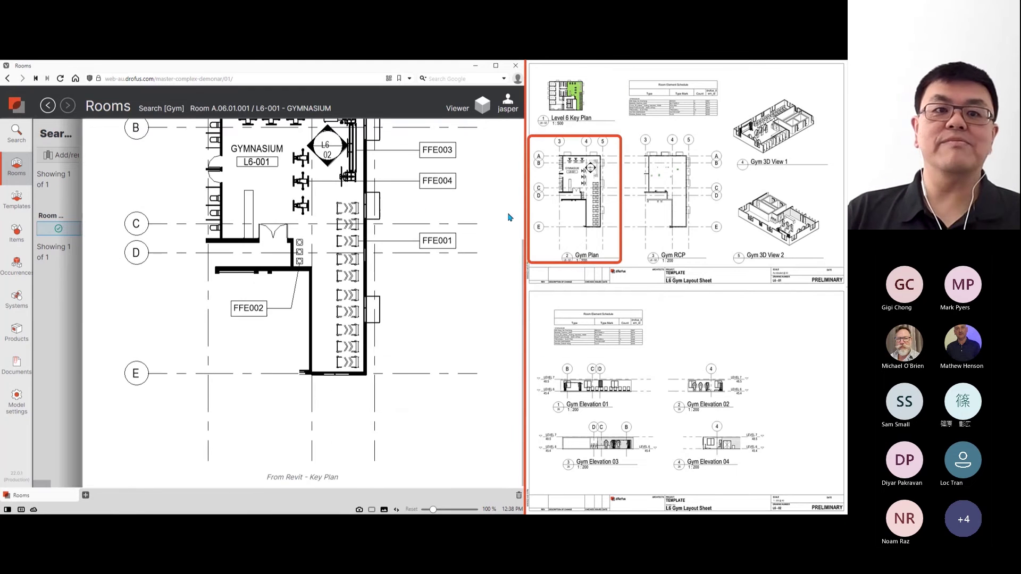
pyautogui.scroll(3, 510, 213)
pyautogui.click(507, 204)
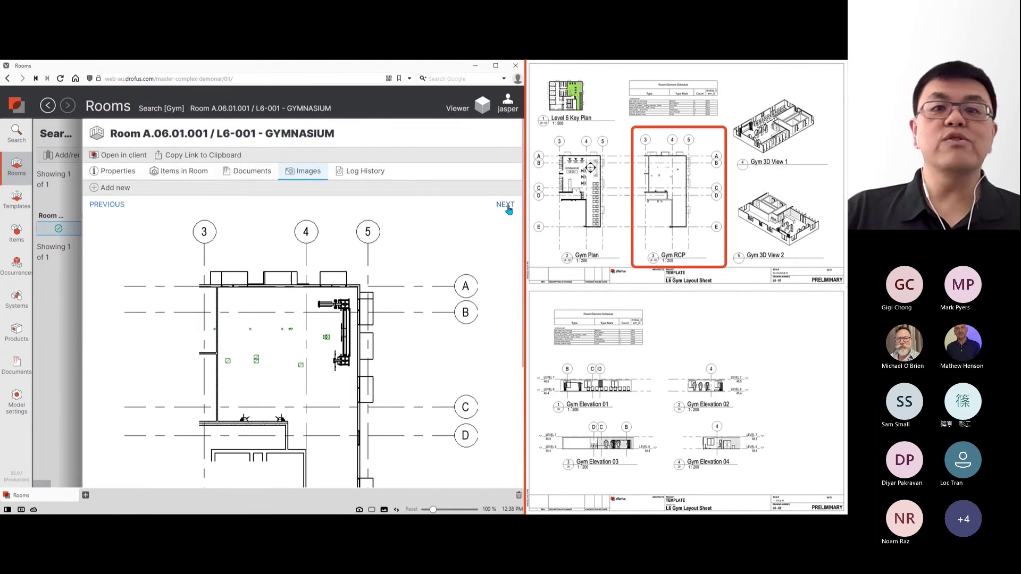
pyautogui.click(507, 206)
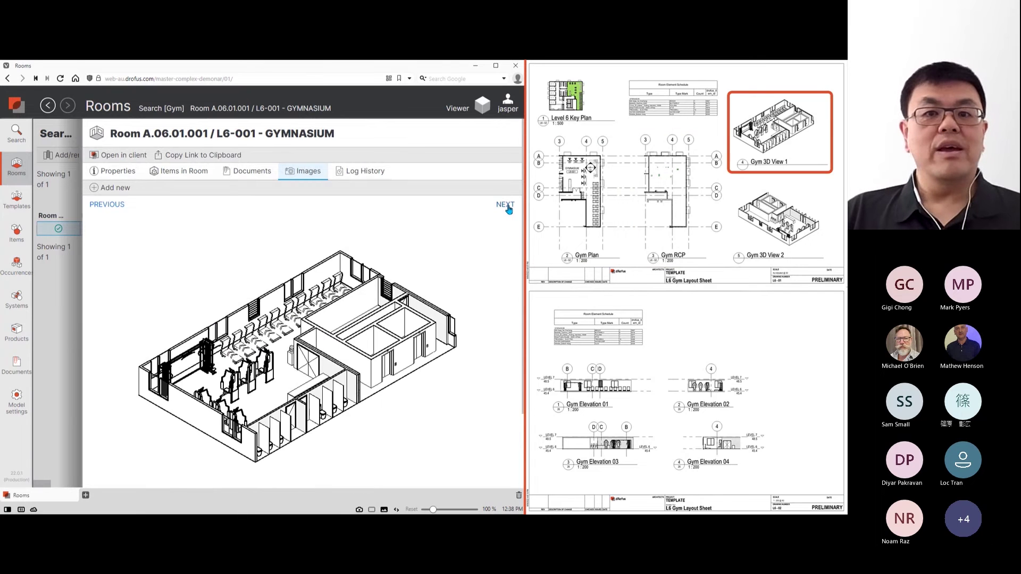
pyautogui.click(508, 206)
# - Page through the four gym elevation images of the gymnasium room
pyautogui.click(508, 207)
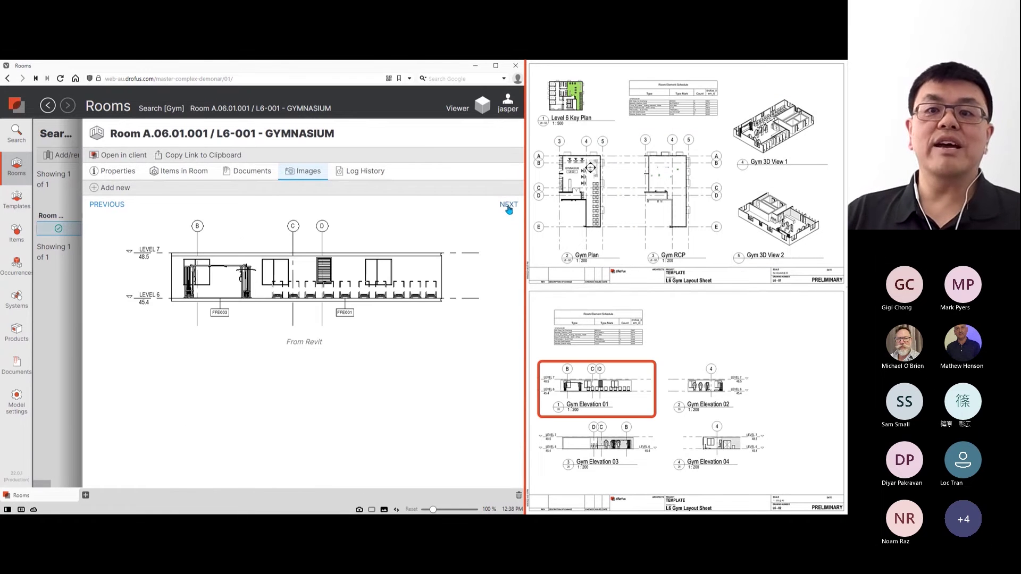
pyautogui.click(508, 207)
pyautogui.click(508, 207)
pyautogui.click(508, 206)
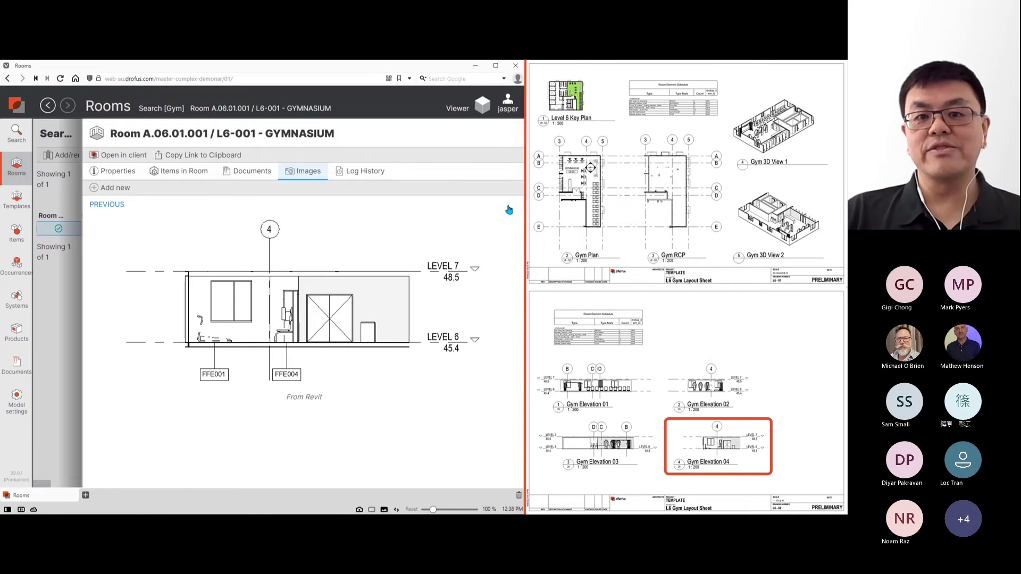
# - Open the gymnasium room's log history and look through its recorded changes
pyautogui.click(365, 173)
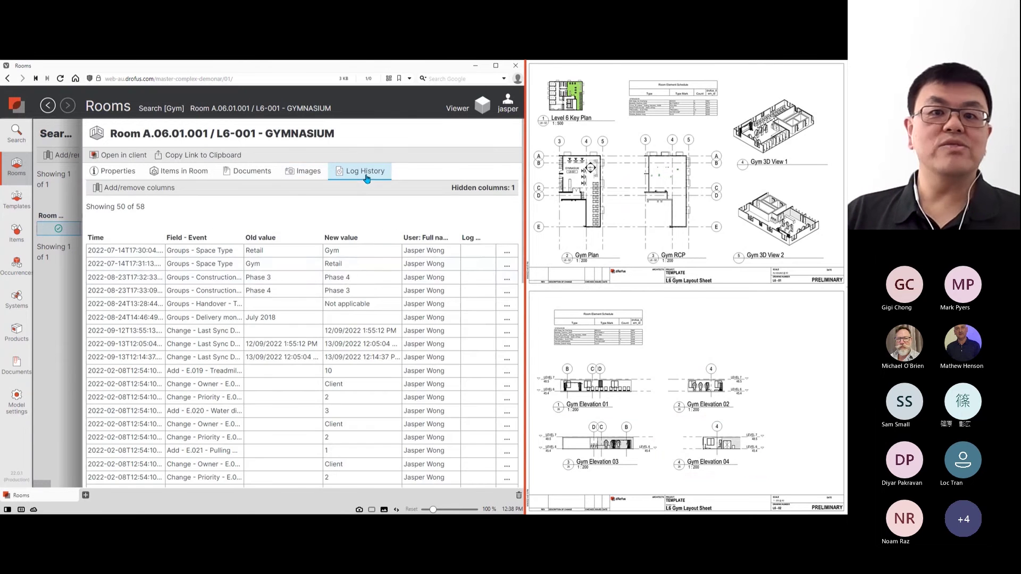
pyautogui.scroll(-10, 372, 290)
pyautogui.scroll(10, 371, 291)
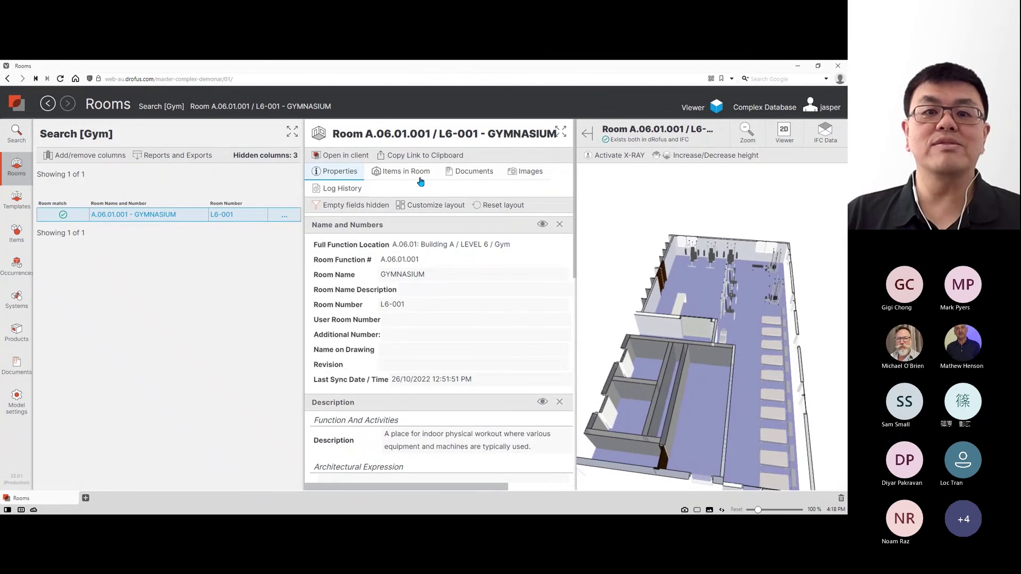
# - List the gymnasium's items, open the treadmill occurrence, and inspect the pulling machine, butterfly machine and benching occurrences by selecting them in the 3D model
pyautogui.click(412, 175)
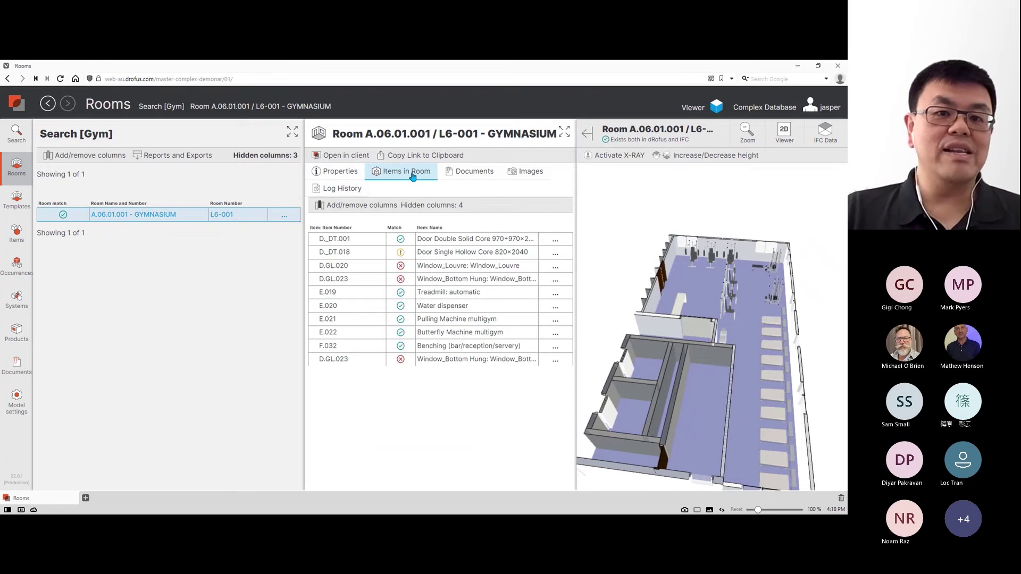
pyautogui.click(466, 294)
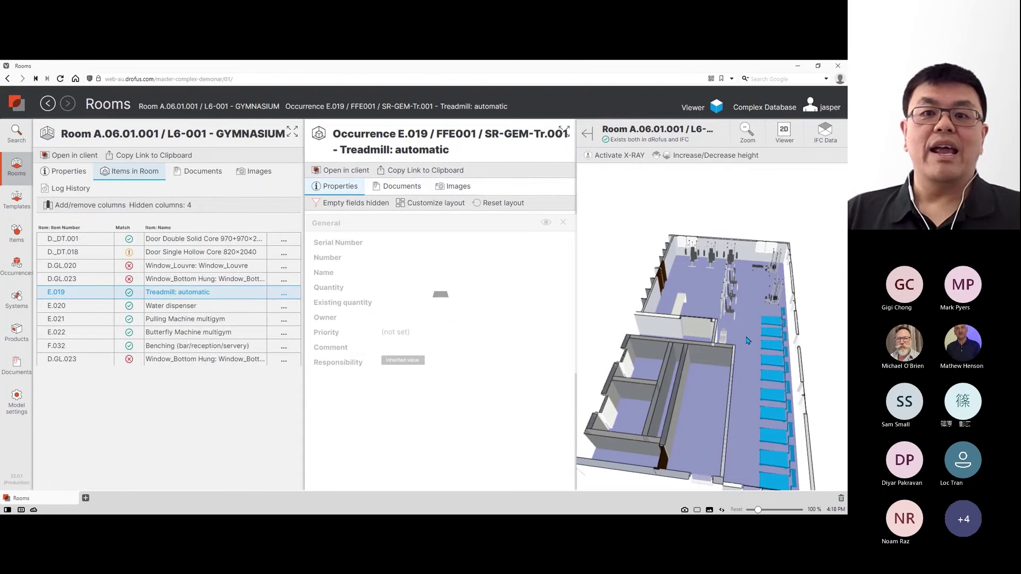
pyautogui.click(776, 301)
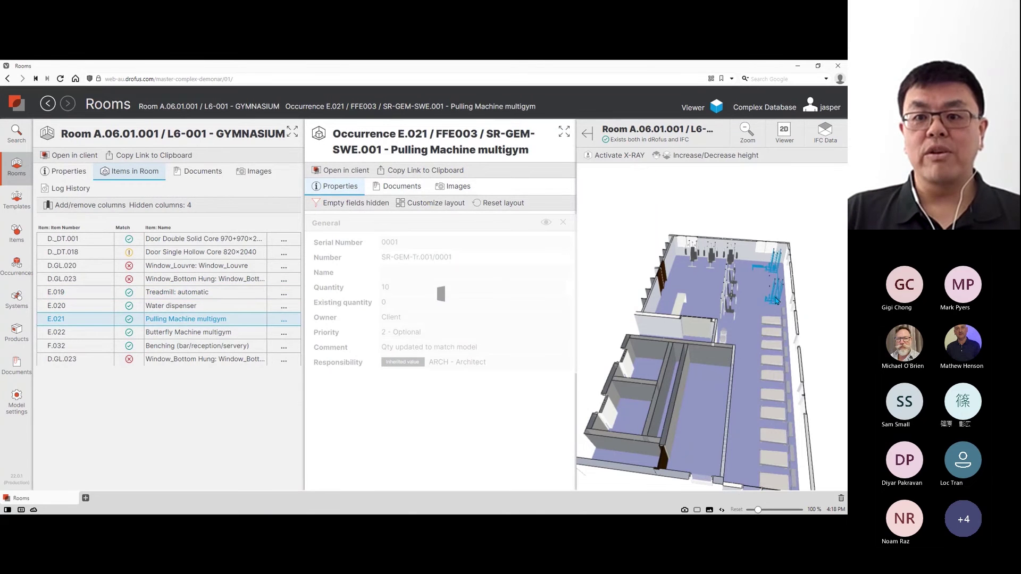
pyautogui.click(734, 299)
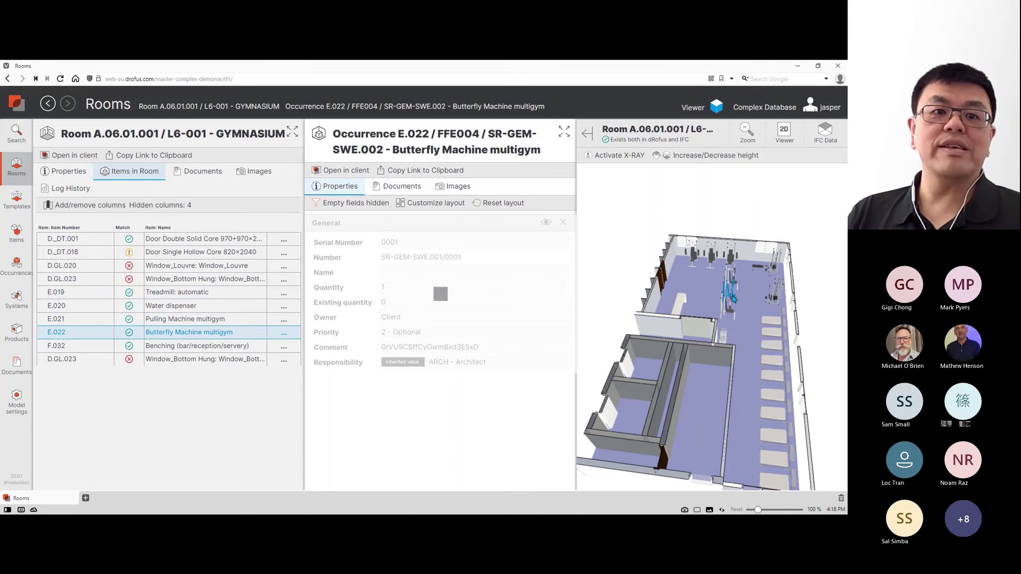
pyautogui.click(681, 307)
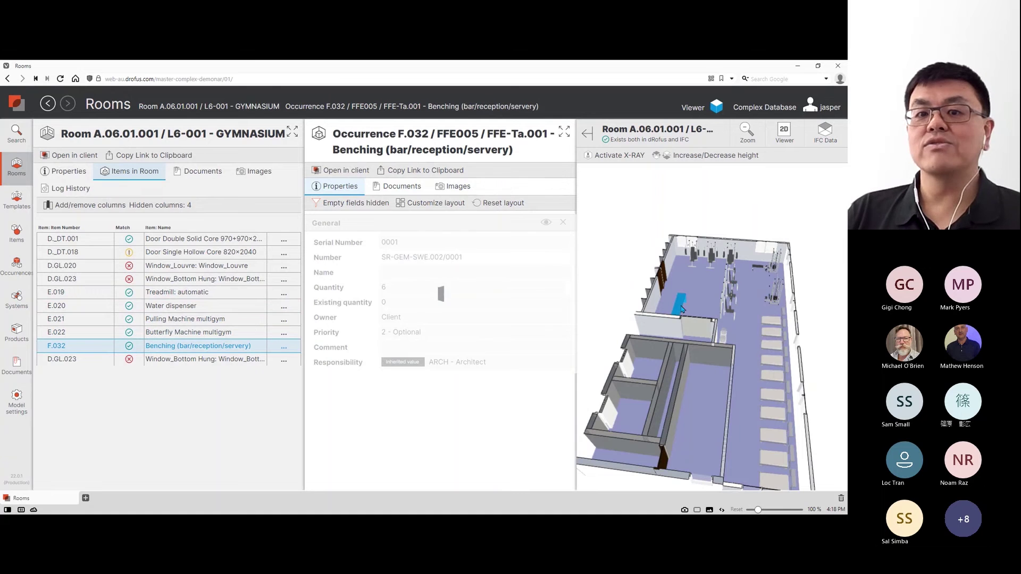
pyautogui.moveTo(786, 418); pyautogui.dragTo(780, 389, button='middle')
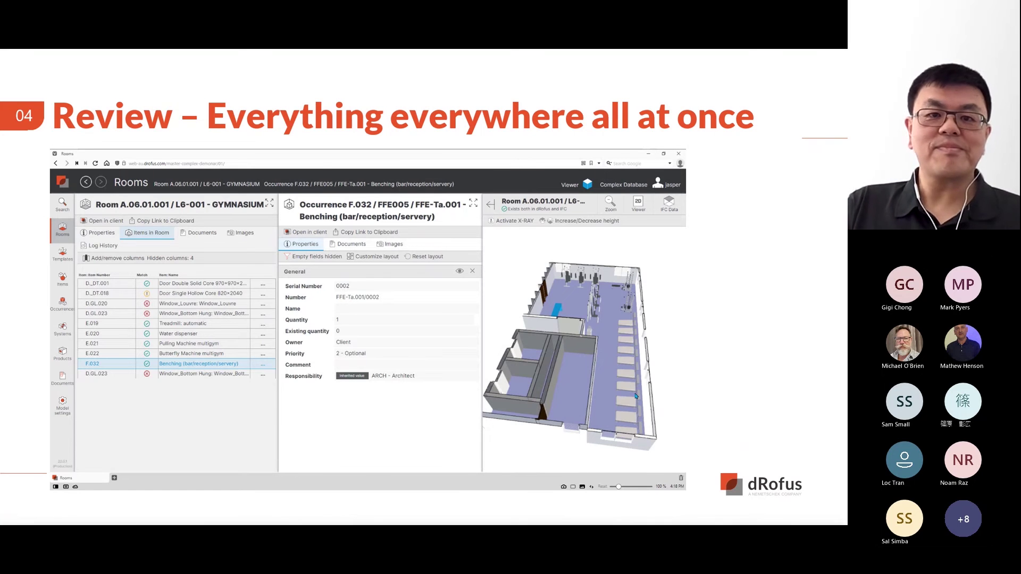
pyautogui.press('Right')
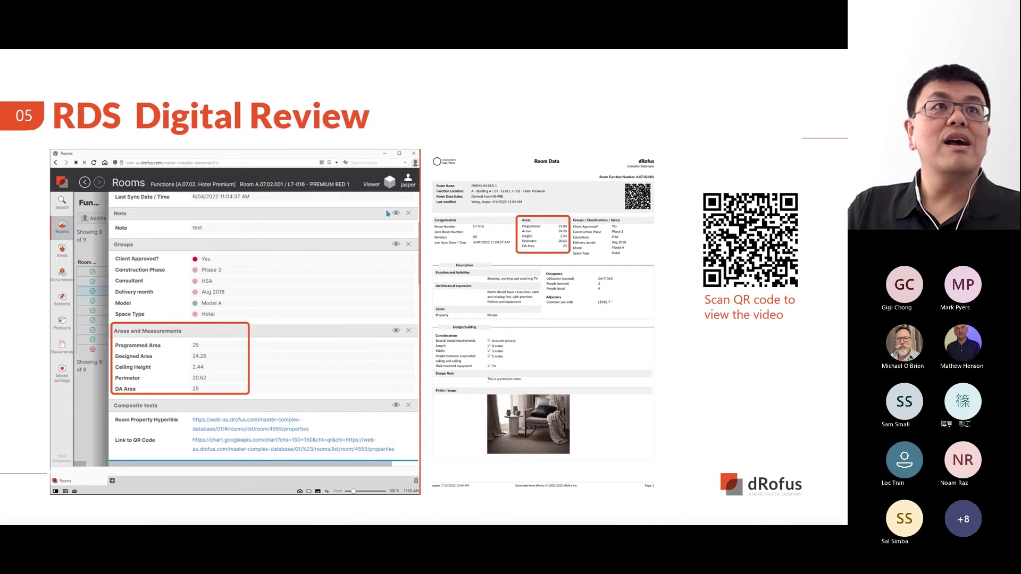